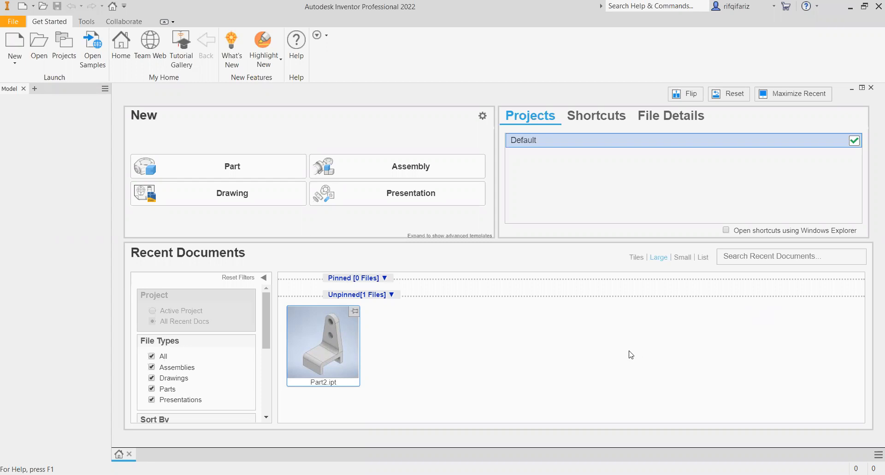
Create a new part and set its document units to millimeter for length and gram for mass
mouse_move(356, 336)
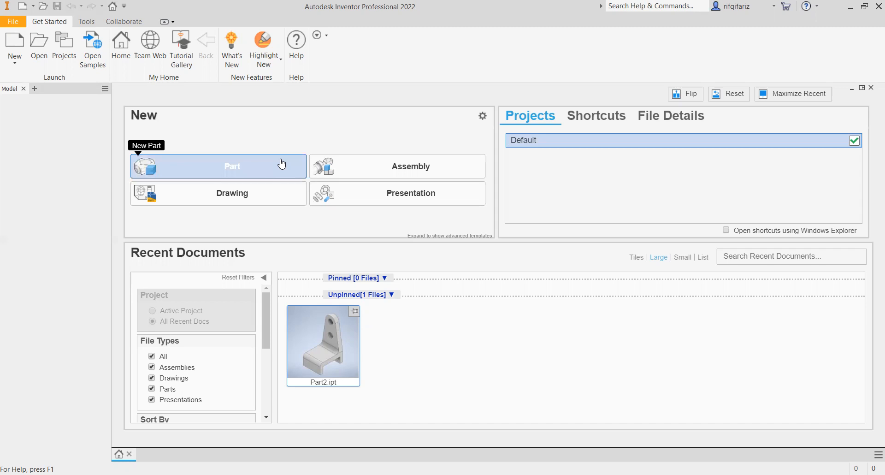
left_click(212, 166)
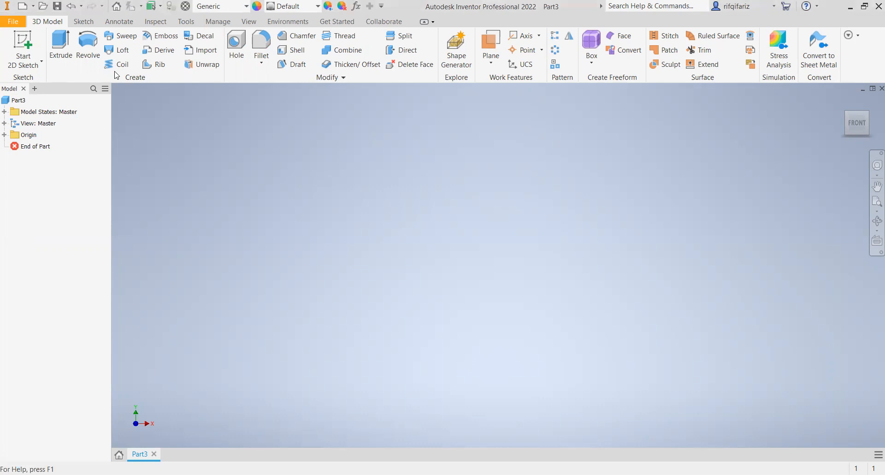
left_click(181, 26)
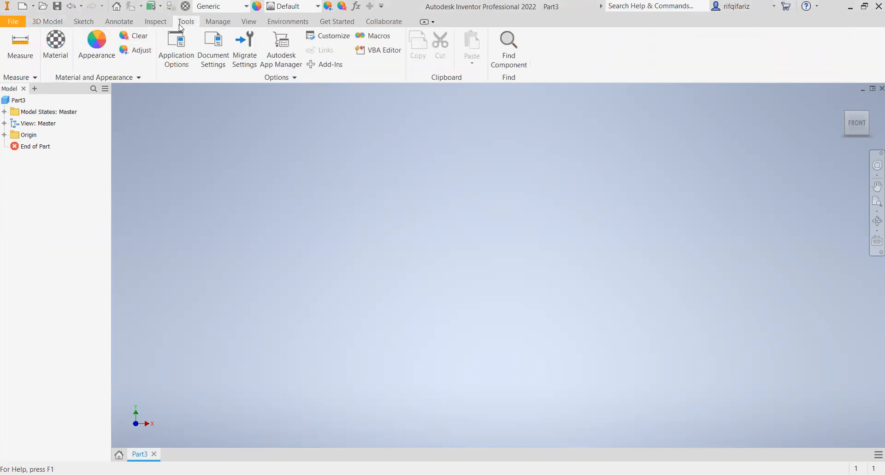
left_click(200, 44)
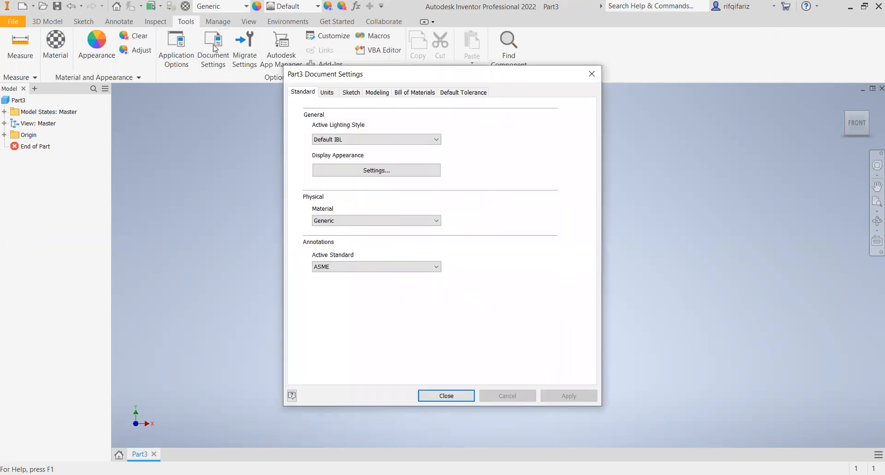
left_click(326, 93)
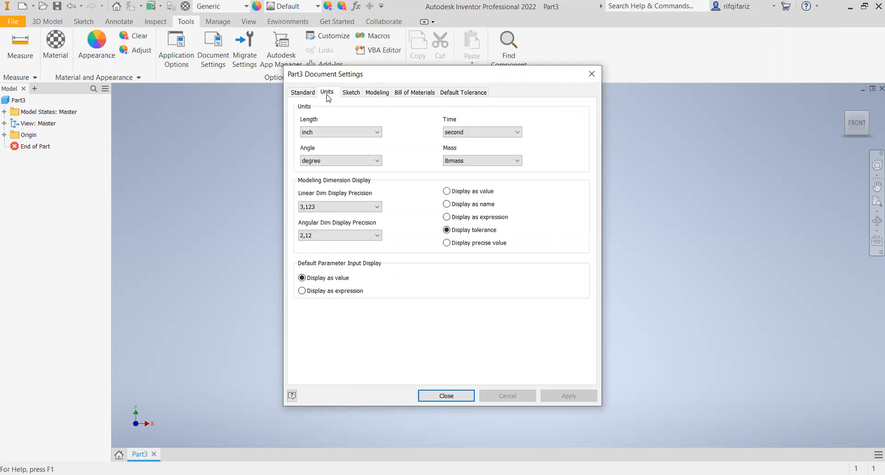
left_click(353, 135)
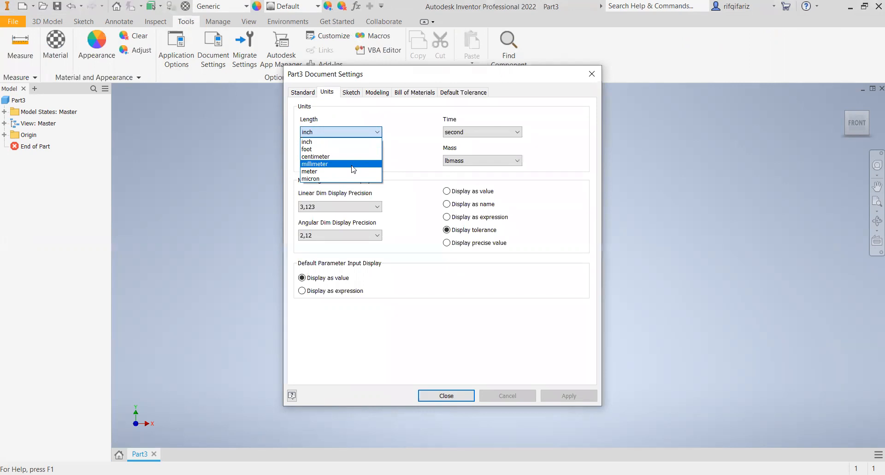
left_click(354, 167)
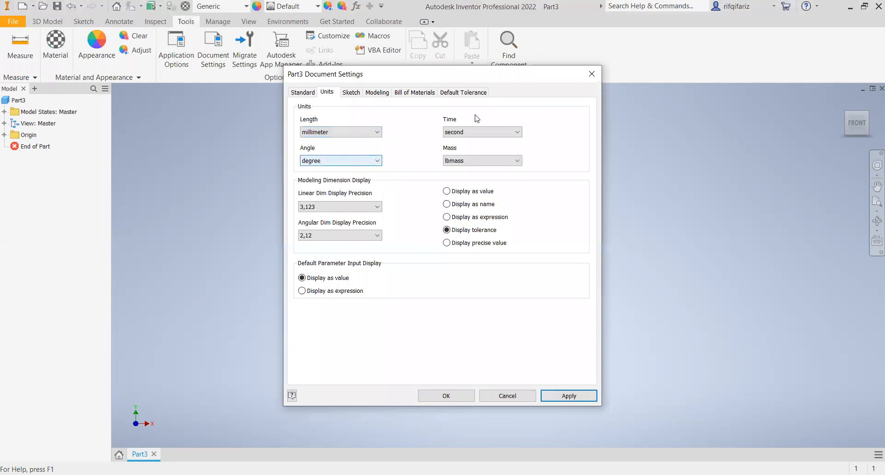
left_click(475, 161)
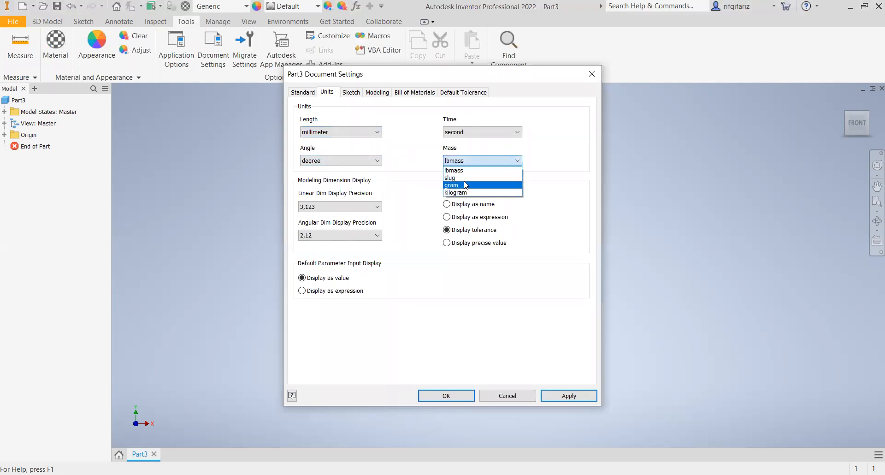
left_click(466, 184)
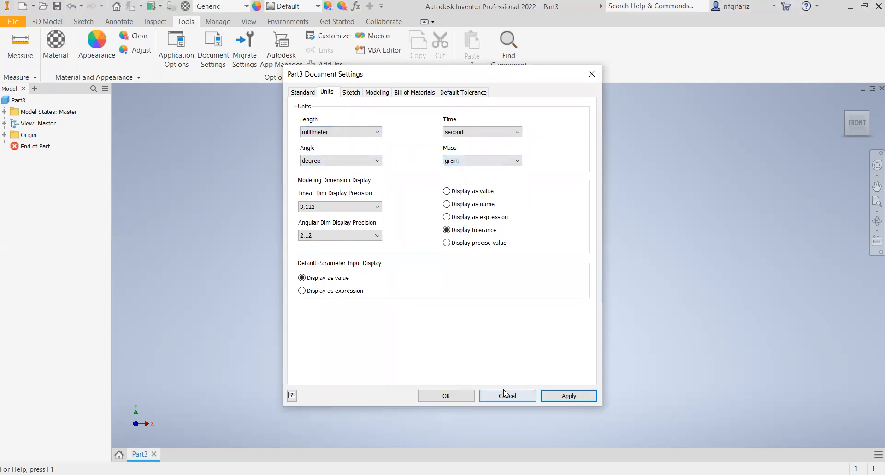
left_click(580, 396)
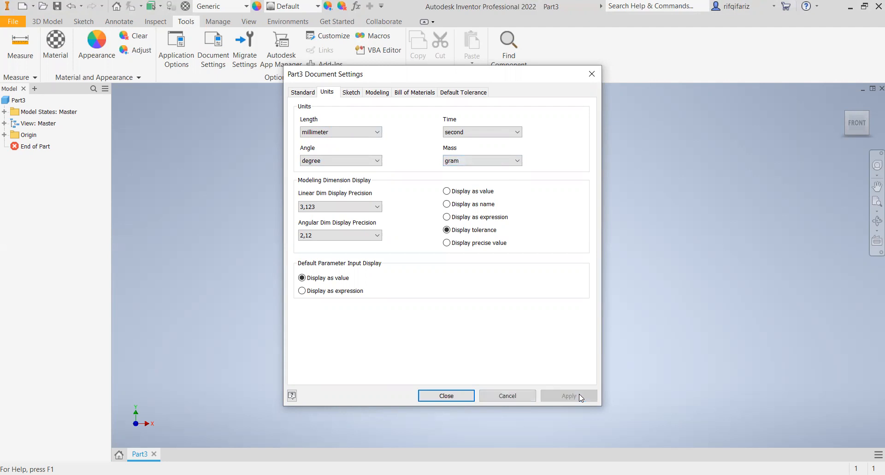
left_click(461, 398)
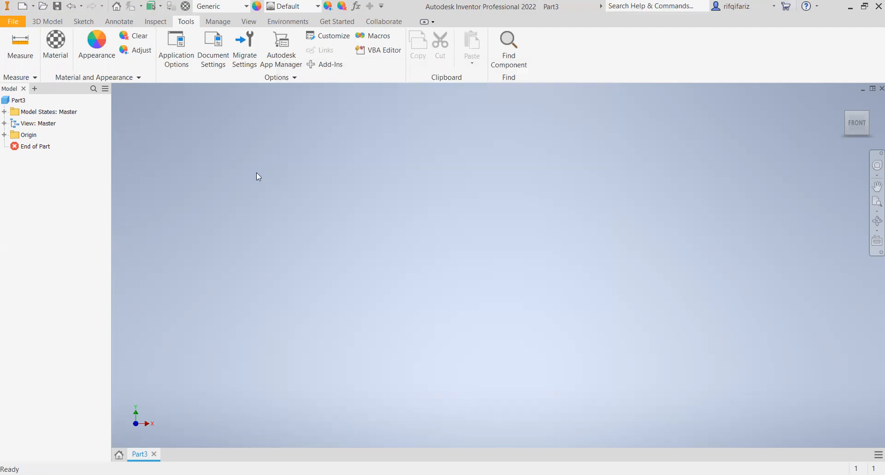
Start a new 2D sketch on the XY plane
left_click(46, 22)
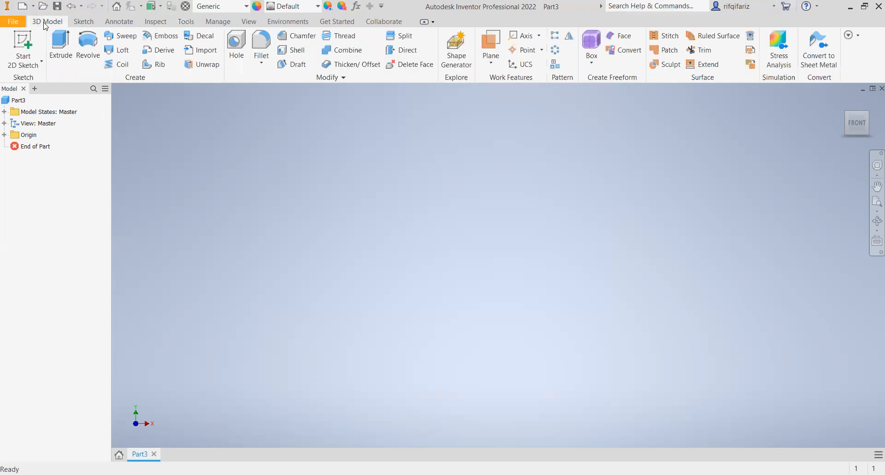
left_click(33, 67)
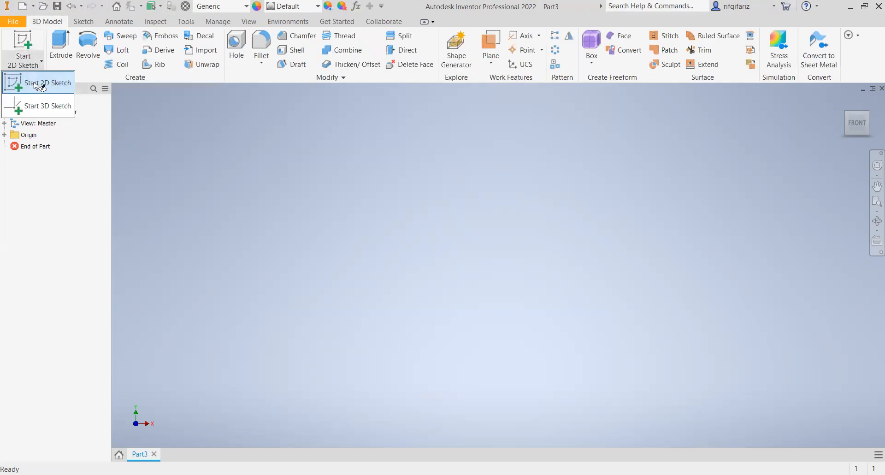
left_click(38, 83)
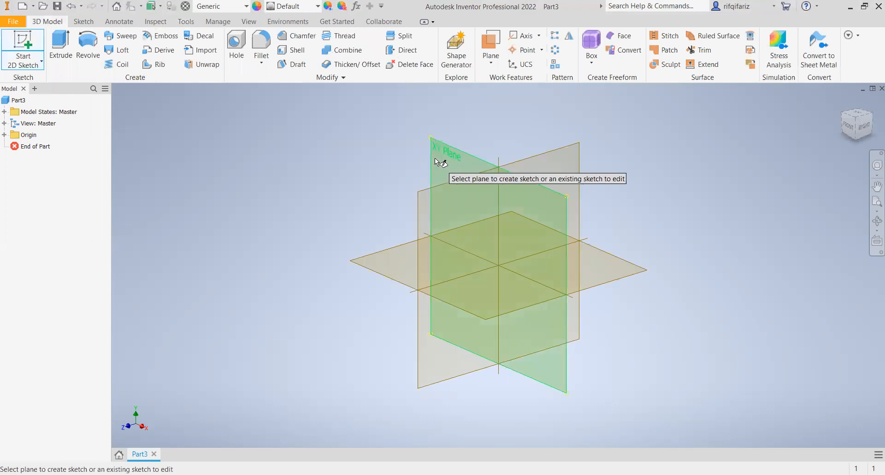
left_click(438, 159)
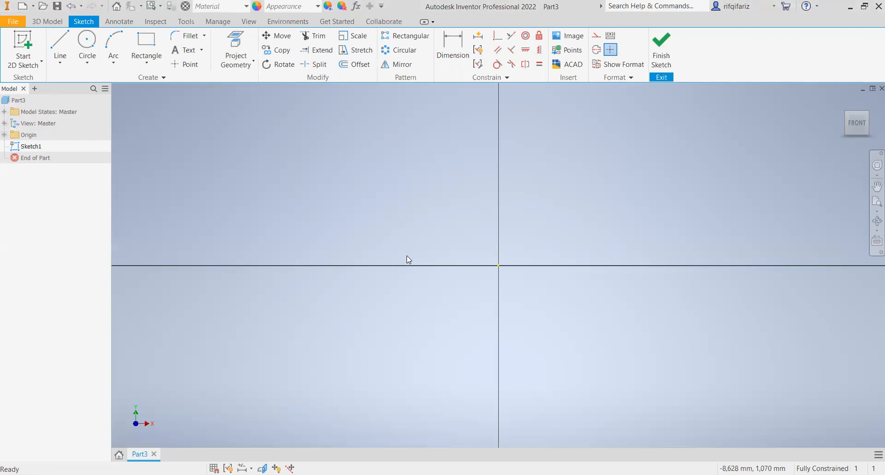
Sketch a two-point rectangle about 21.5 mm wide and 9.3 mm high, with its lower edge on the horizontal axis and spanning the vertical axis
left_click(141, 43)
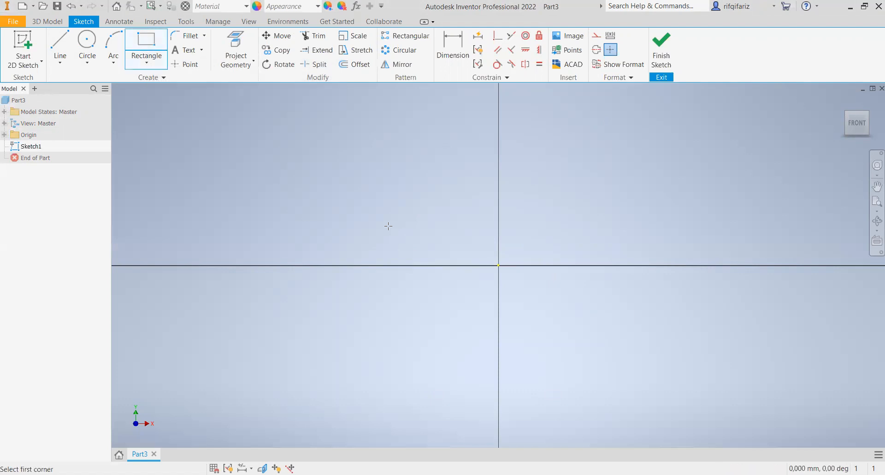
left_click(383, 167)
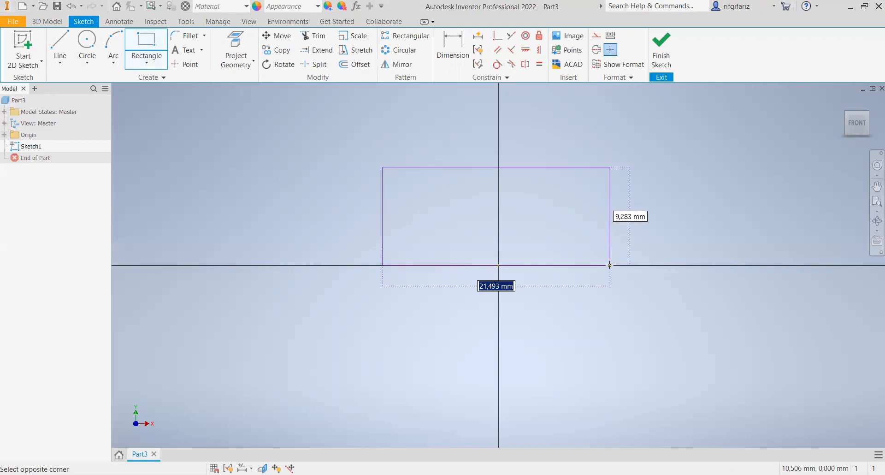
left_click(609, 265)
right_click(610, 265)
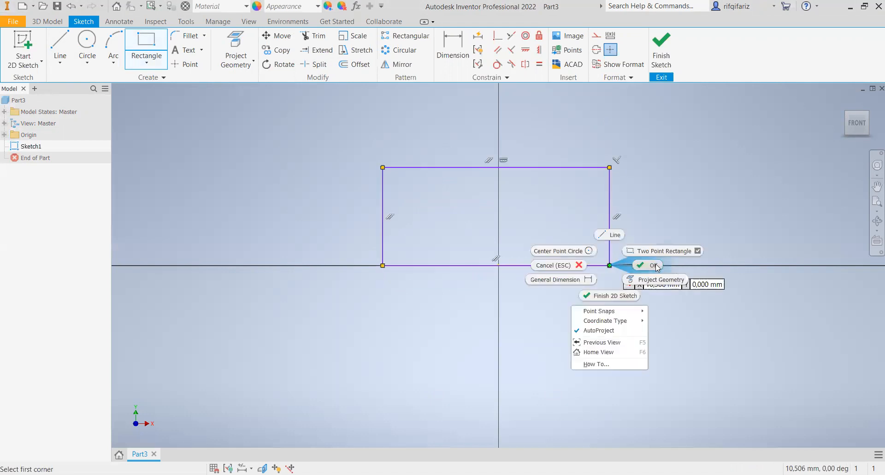
left_click(658, 268)
Dimension the rectangle to 76 mm wide and 42 mm high
left_click(452, 46)
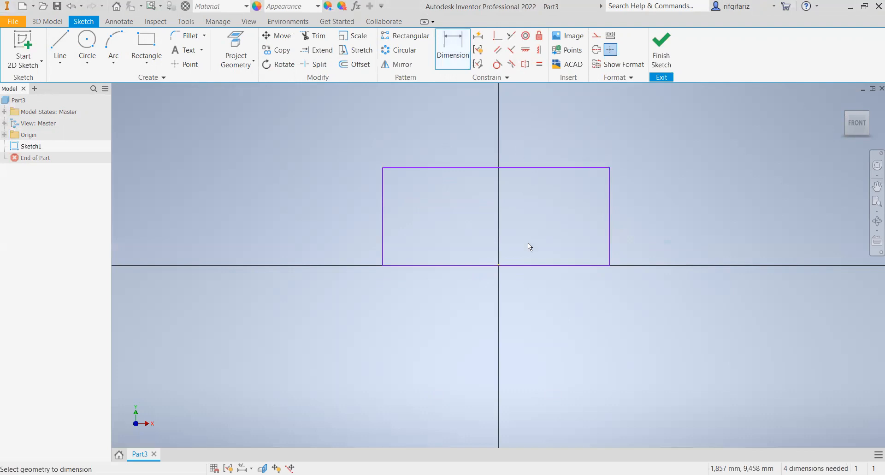
left_click(527, 266)
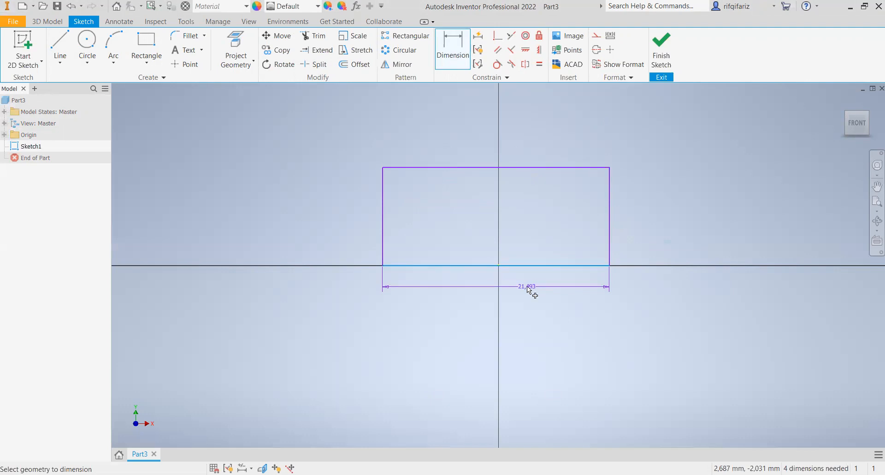
left_click(527, 286)
type("76")
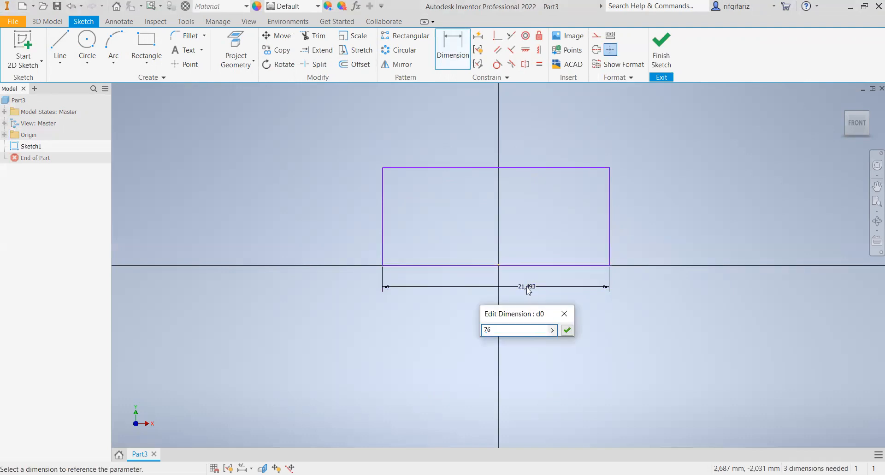
key("Return")
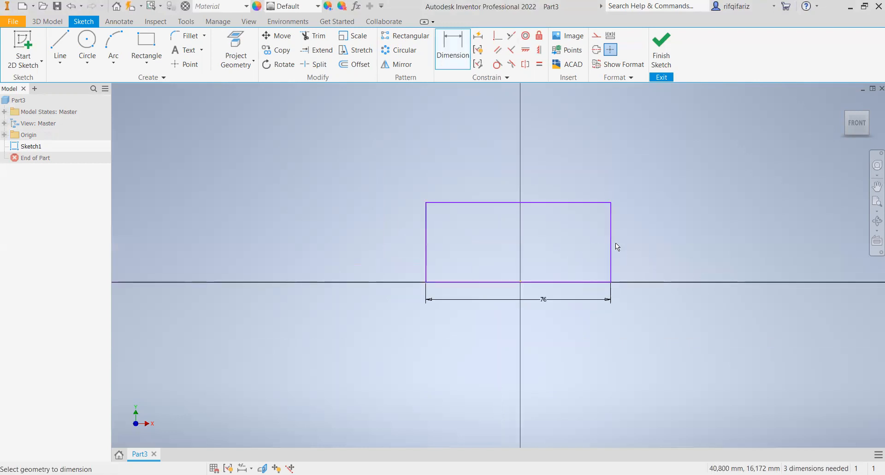
left_click(426, 237)
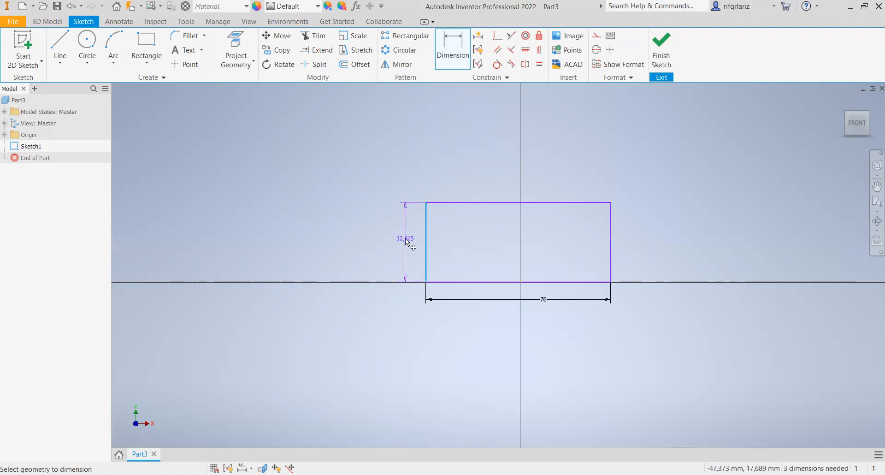
left_click(407, 243)
type("42")
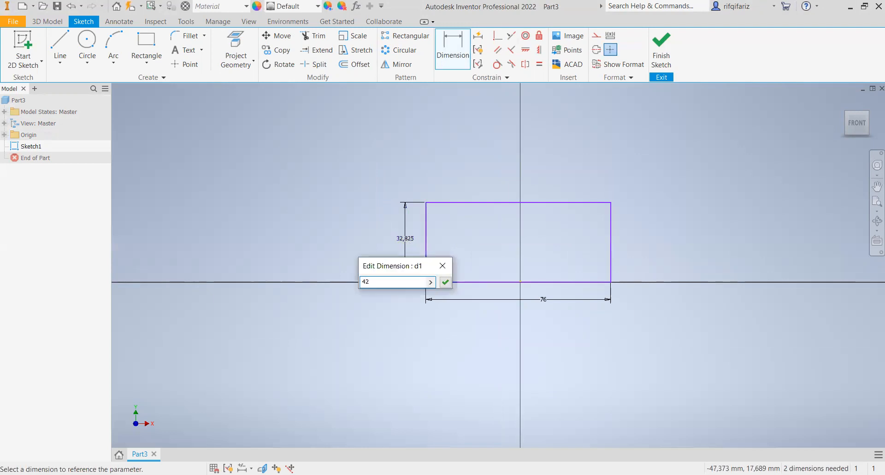
key("Return")
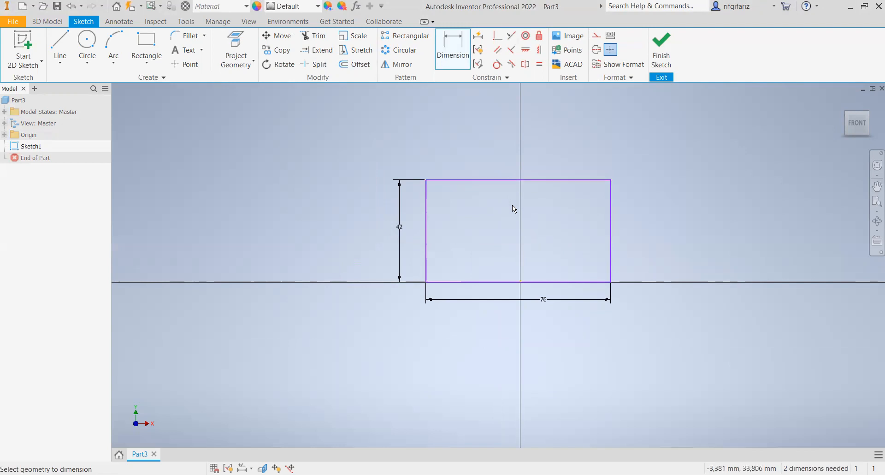
Make the midpoint of the rectangle's lower edge coincident with the sketch origin
left_click(500, 41)
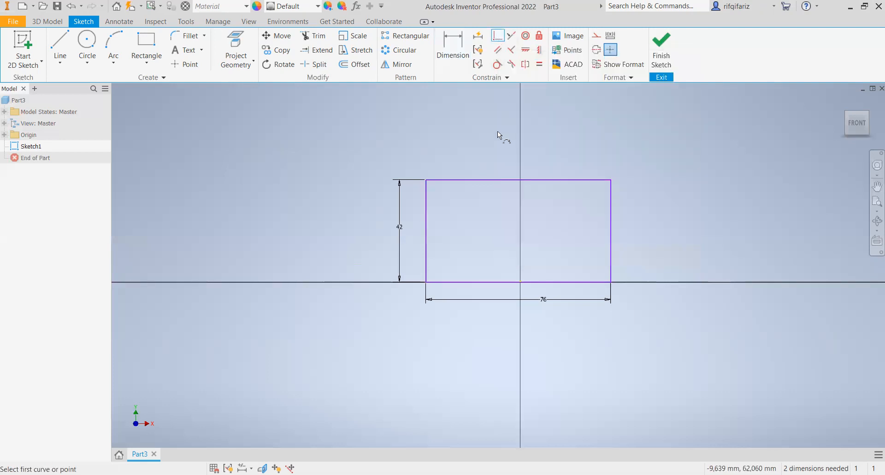
left_click(519, 281)
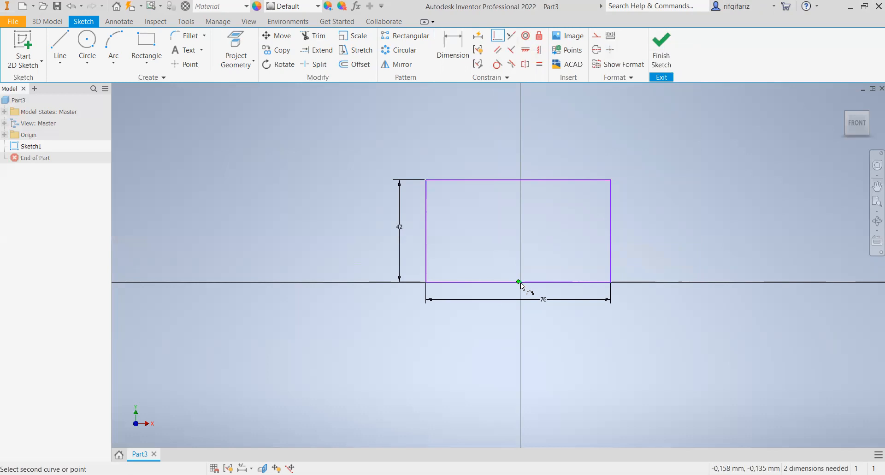
left_click(520, 281)
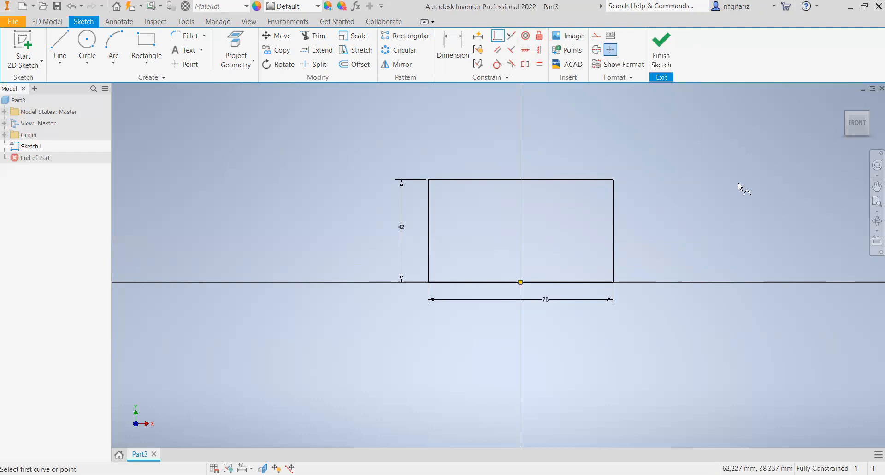
Draw a 44 mm diameter circle above the rectangle, centred about 15 mm left of the vertical axis and 173 mm above the origin
scroll(748, 180, "down", 5)
scroll(749, 180, "up", 5)
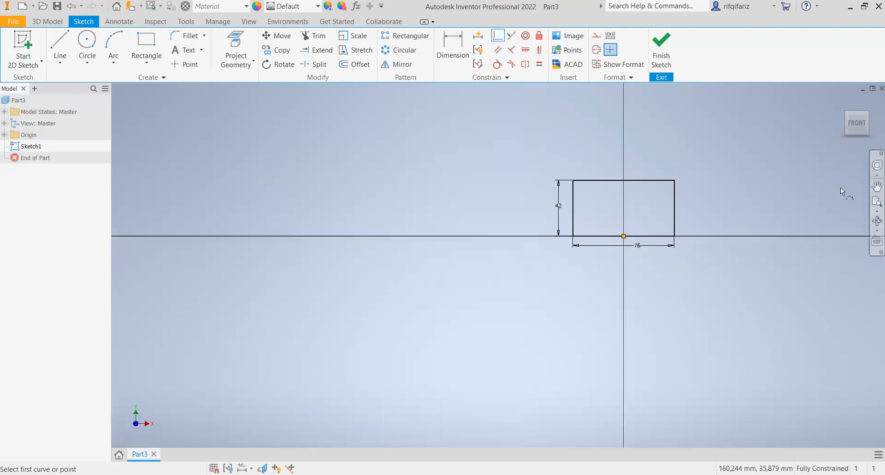
left_click(878, 186)
mouse_move(653, 182)
left_mouse_down()
mouse_move(524, 267)
mouse_move(523, 317)
left_mouse_up()
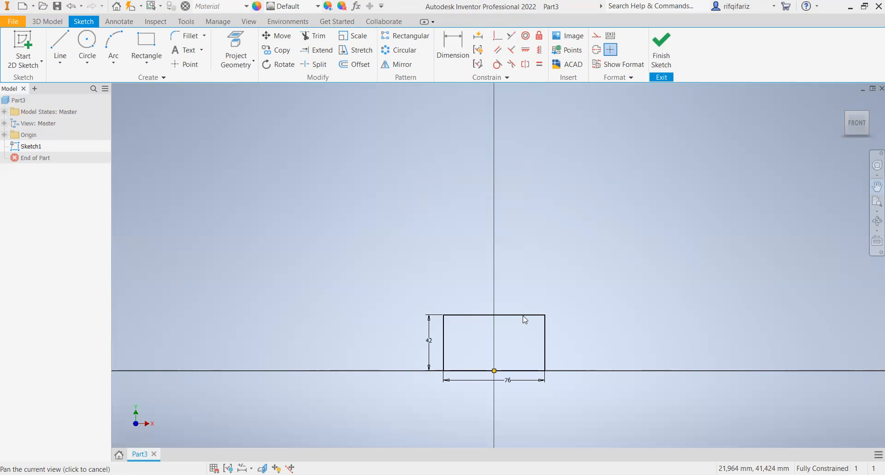
left_click(223, 3)
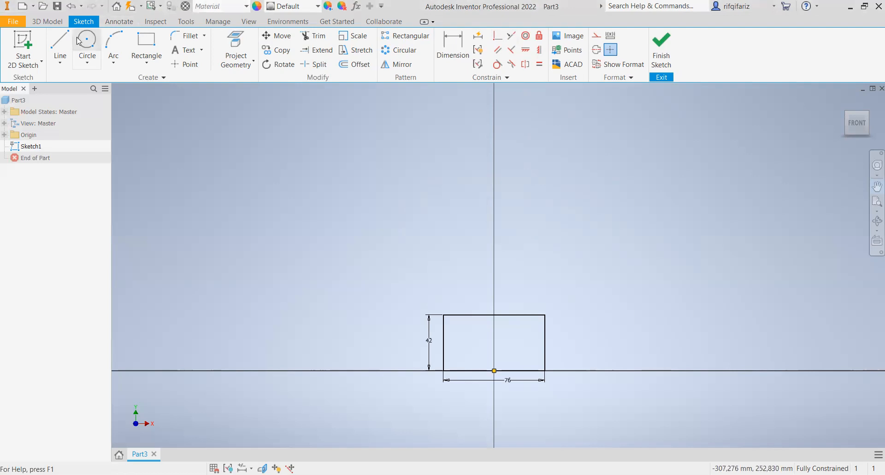
left_click(83, 44)
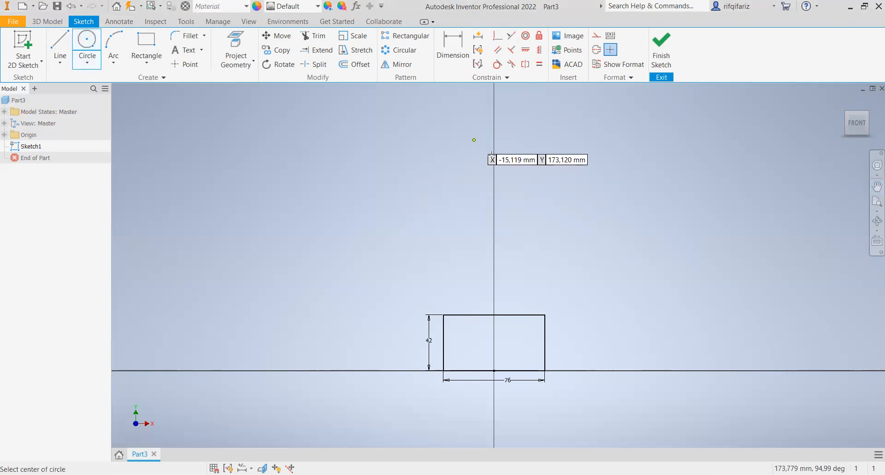
left_click(474, 141)
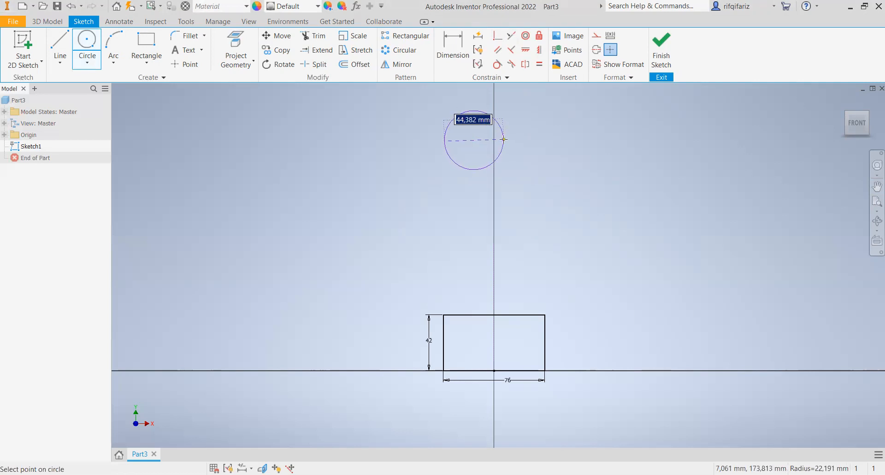
type("44")
key("Tab")
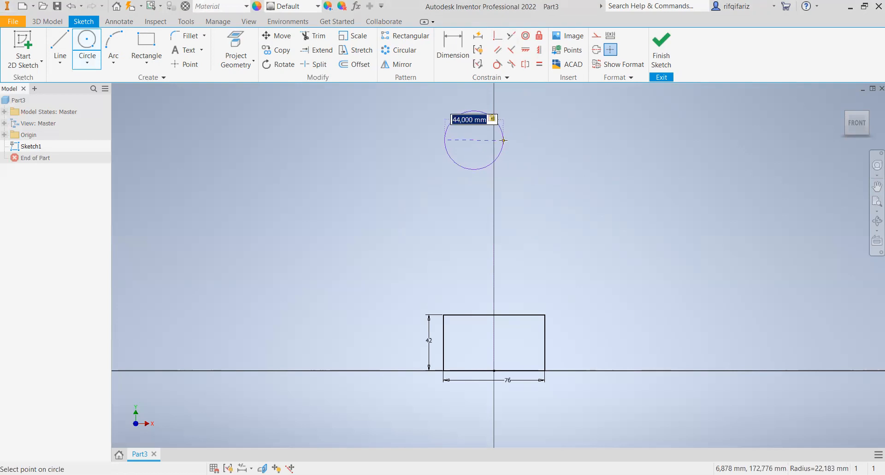
left_click(503, 140)
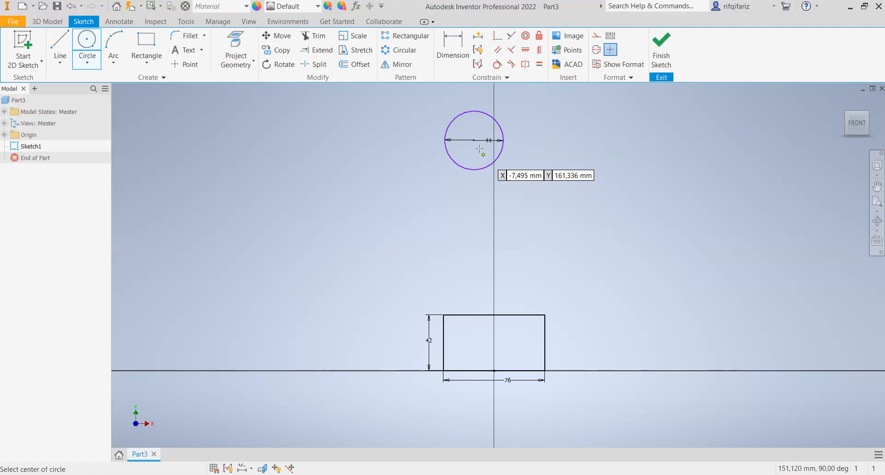
Draw a vertical centerline about 234 mm long on the vertical axis, from just below the rectangle to above the circle
left_click(496, 37)
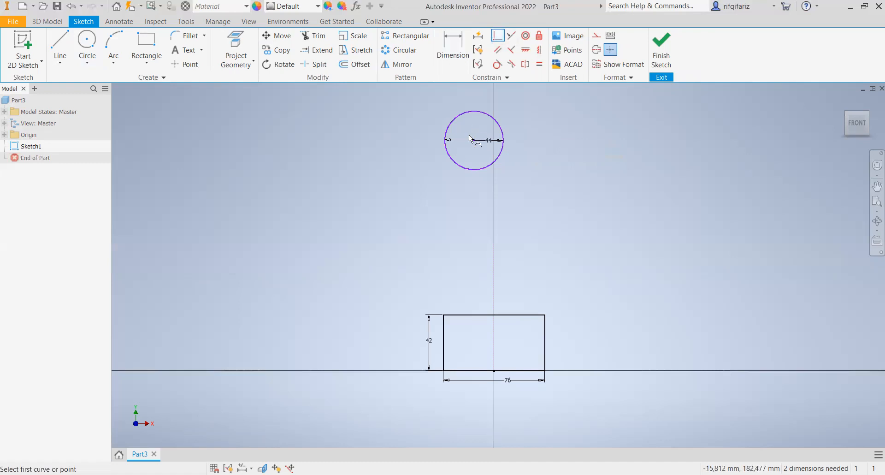
left_click(474, 141)
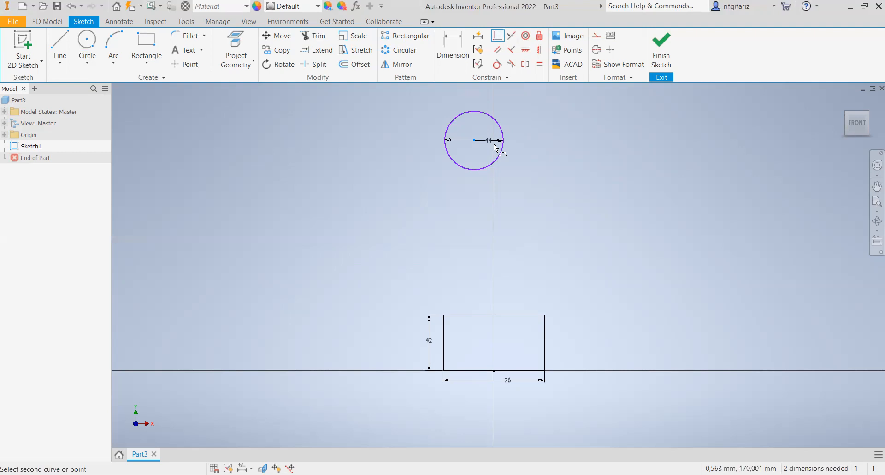
left_click(597, 50)
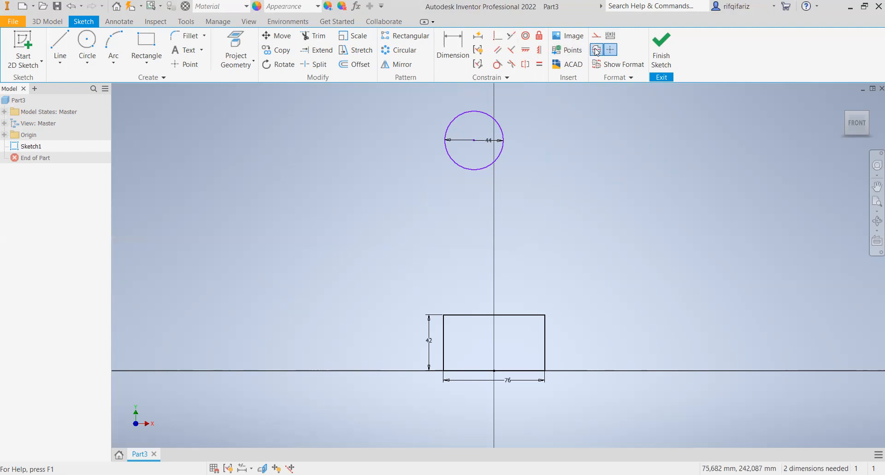
left_click(66, 38)
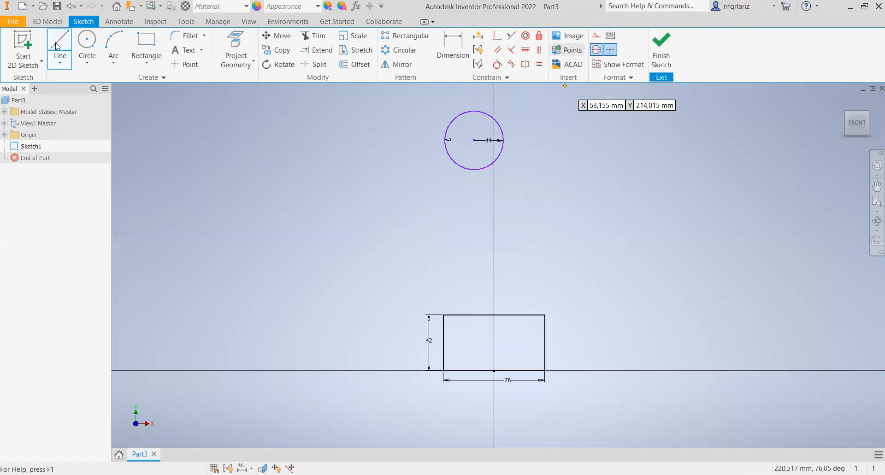
left_click(492, 396)
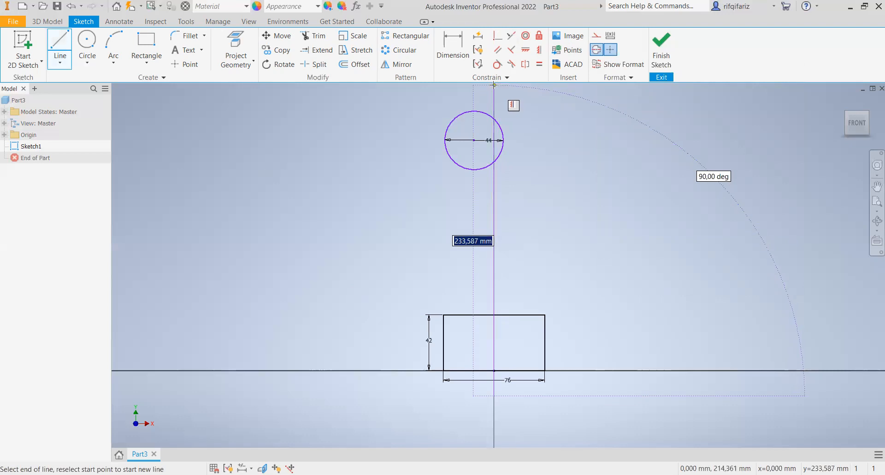
left_click(494, 85)
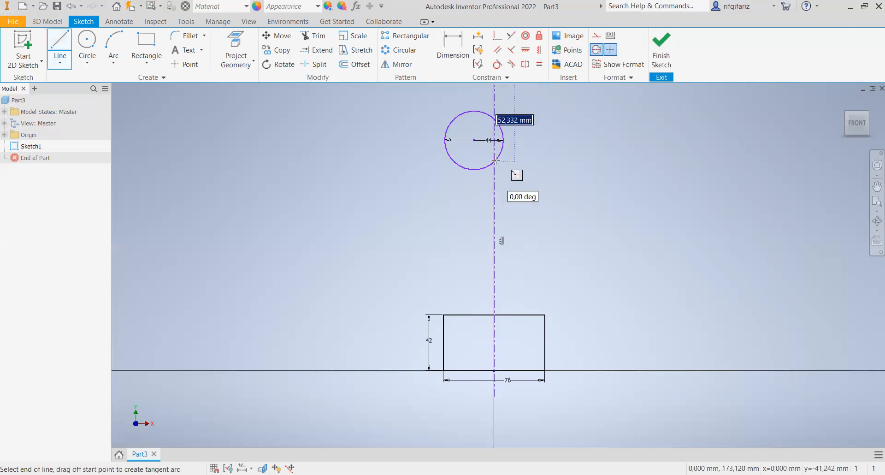
right_click(494, 82)
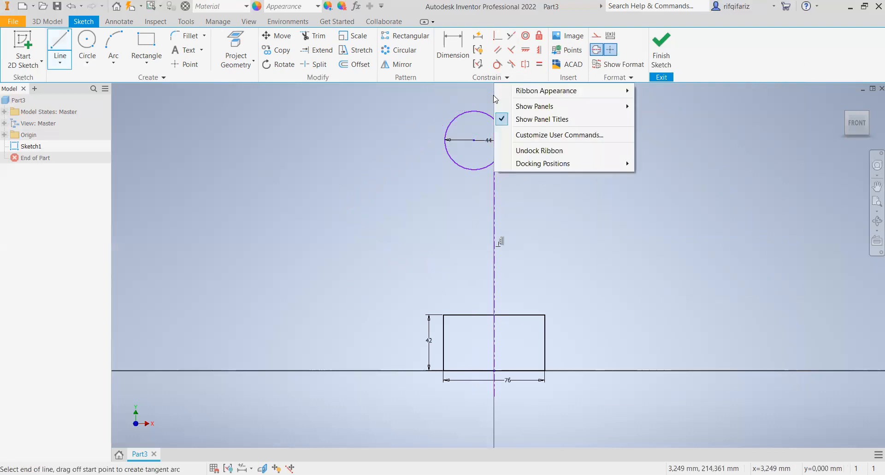
left_click(497, 219)
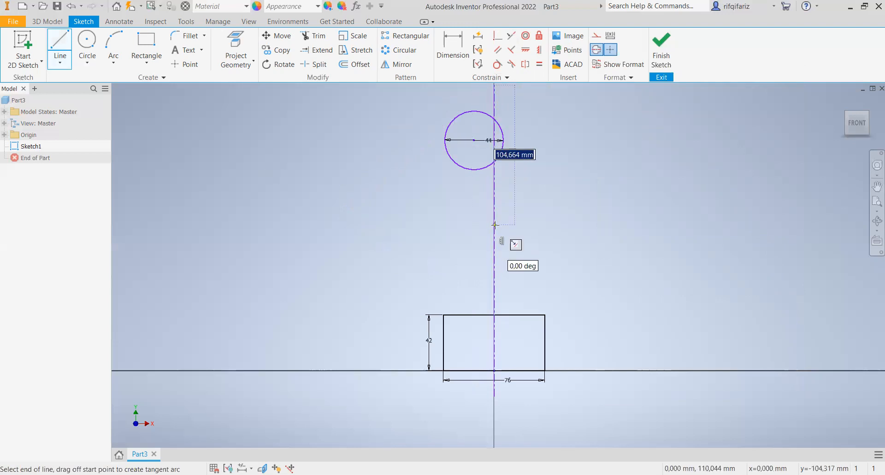
right_click(507, 222)
left_click(537, 225)
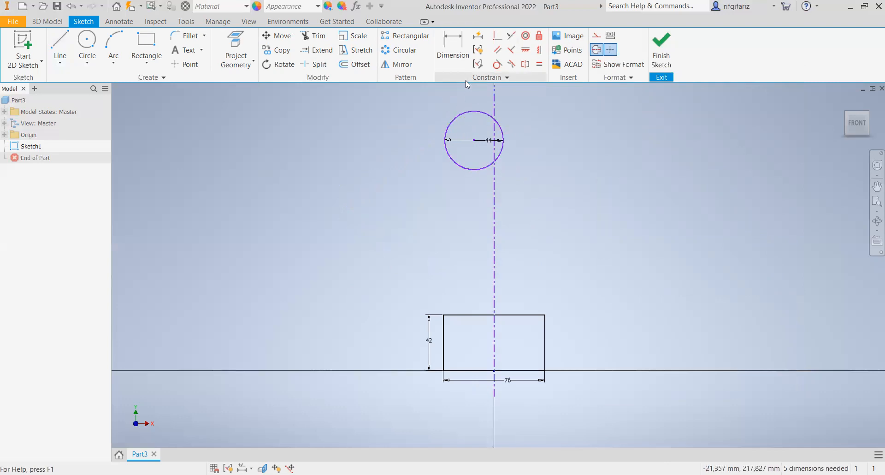
Make the 44 mm circle's centre coincident with the vertical centerline
left_click(498, 40)
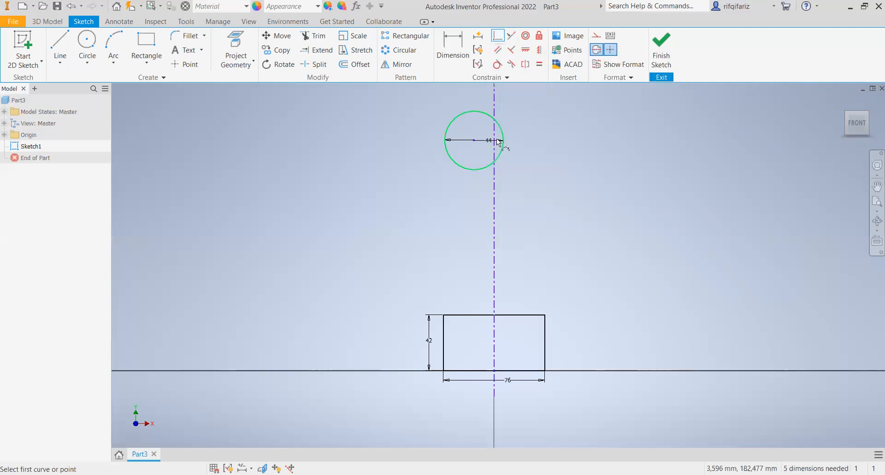
left_click(474, 140)
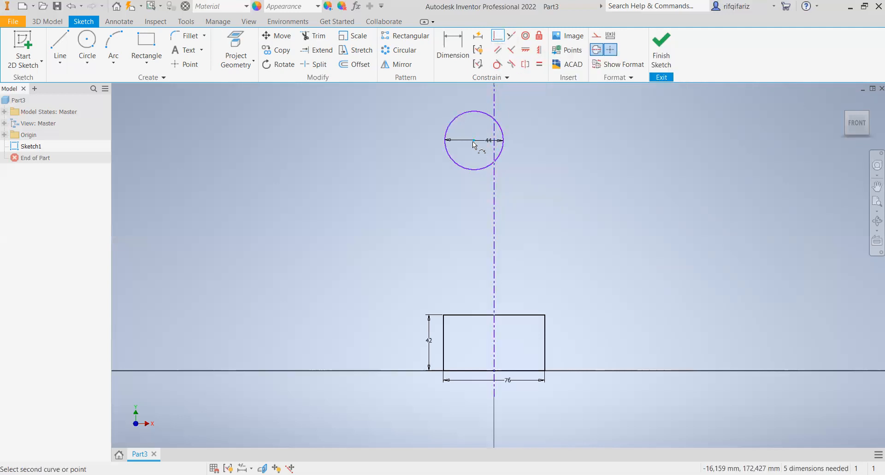
left_click(493, 168)
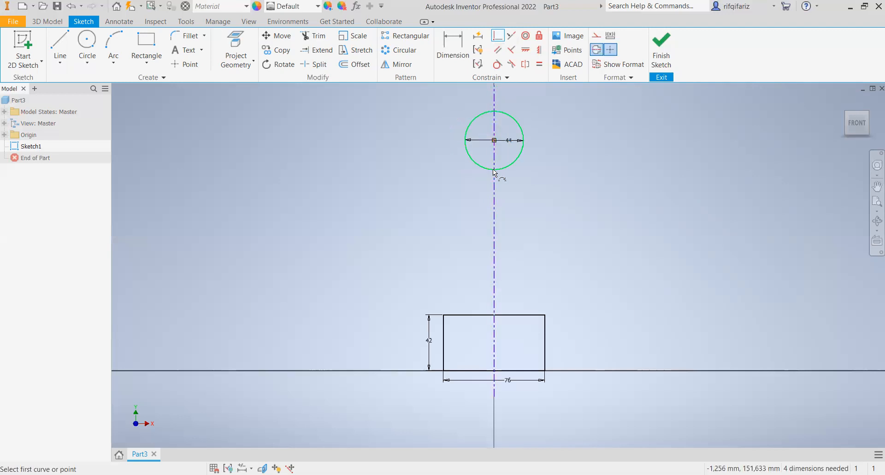
Try a 144 mm dimension from the circle's centre to the rectangle's lower edge, with its text at the edge's level, and undo it
mouse_move(493, 169)
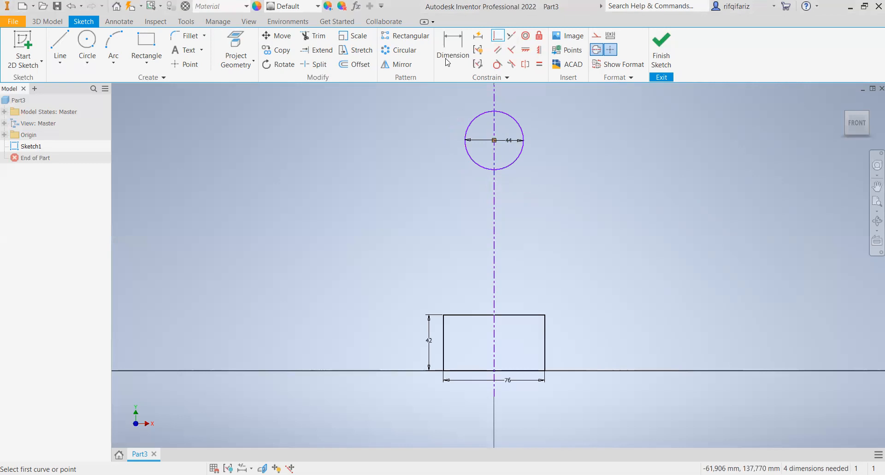
left_click(449, 43)
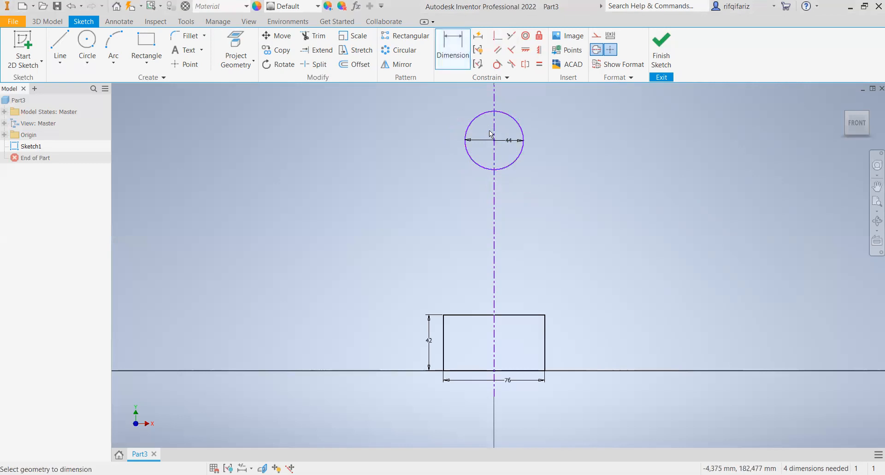
left_click(510, 163)
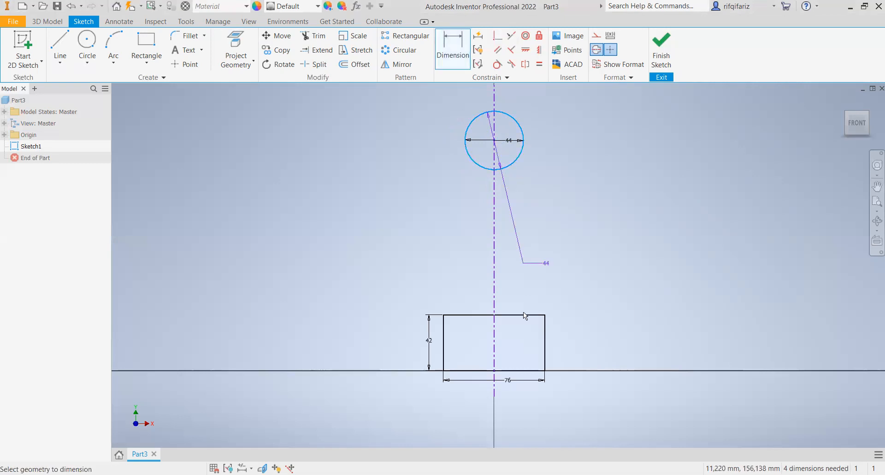
left_click(510, 371)
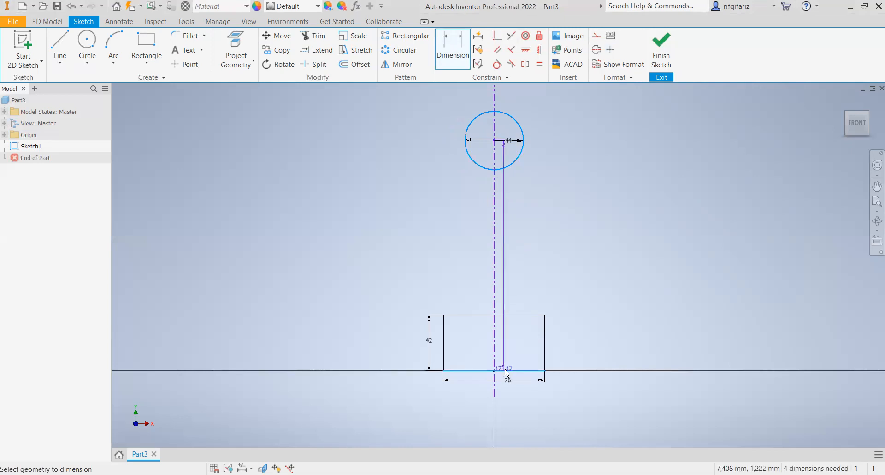
left_click(566, 371)
type("144")
key("Return")
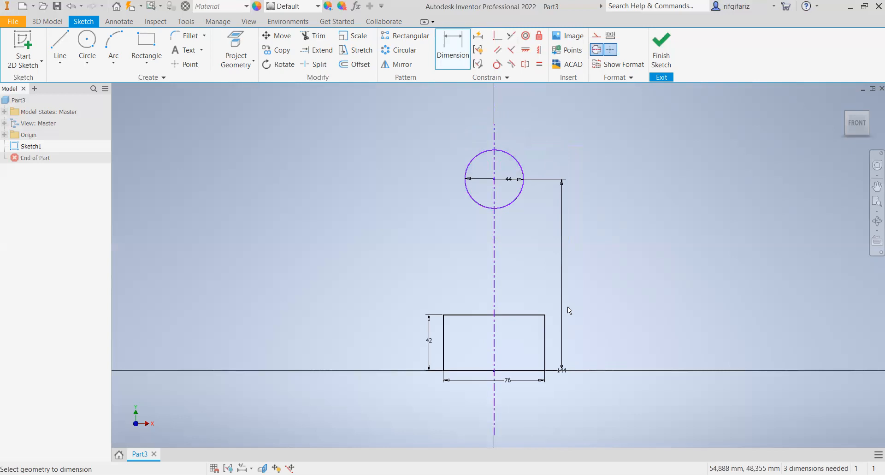
key("ctrl+z")
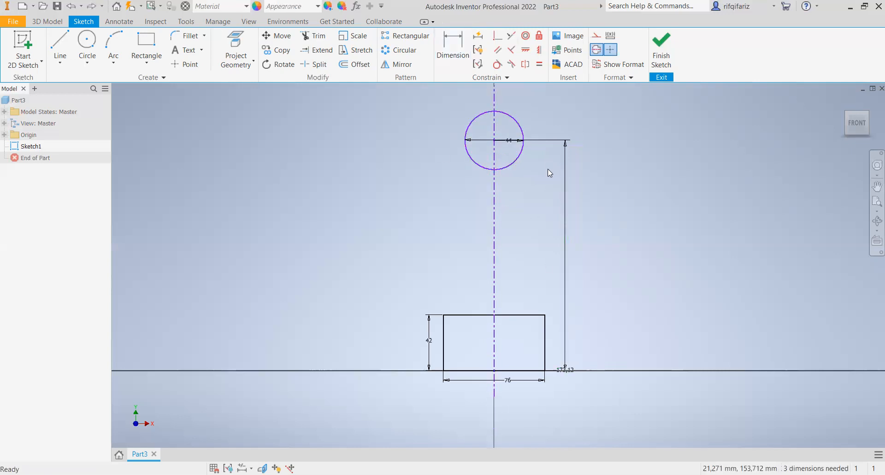
left_click(72, 7)
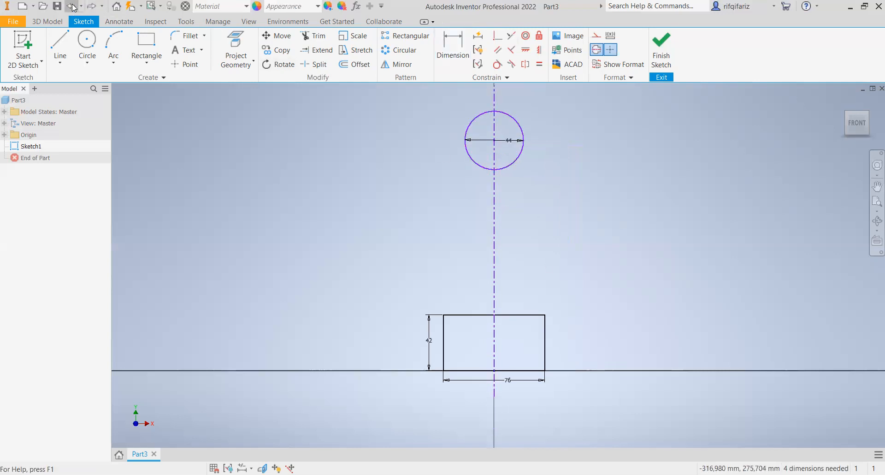
Dimension the 44 mm circle's centre 144 mm above the rectangle's lower edge, placing the text midway along the dimension line
left_click(453, 48)
left_click(516, 155)
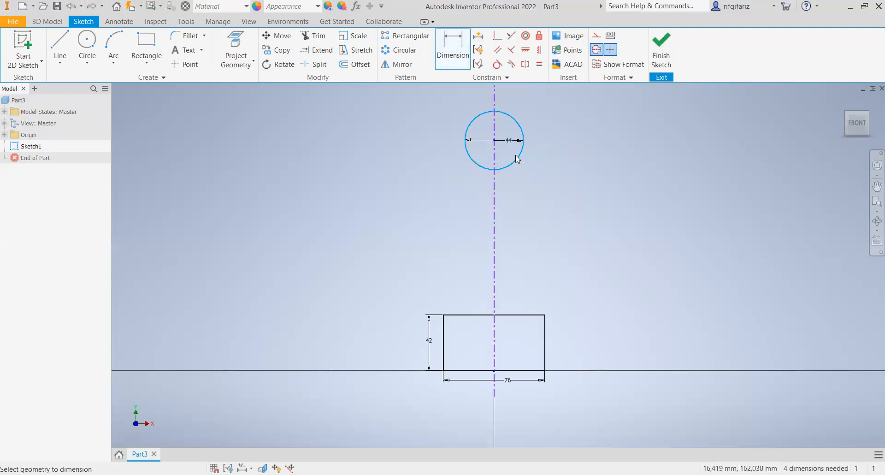
left_click(502, 371)
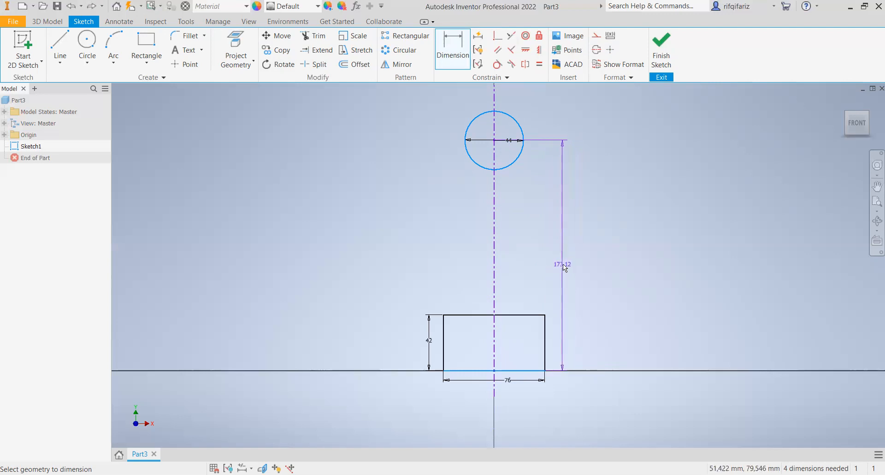
left_click(563, 264)
type("144")
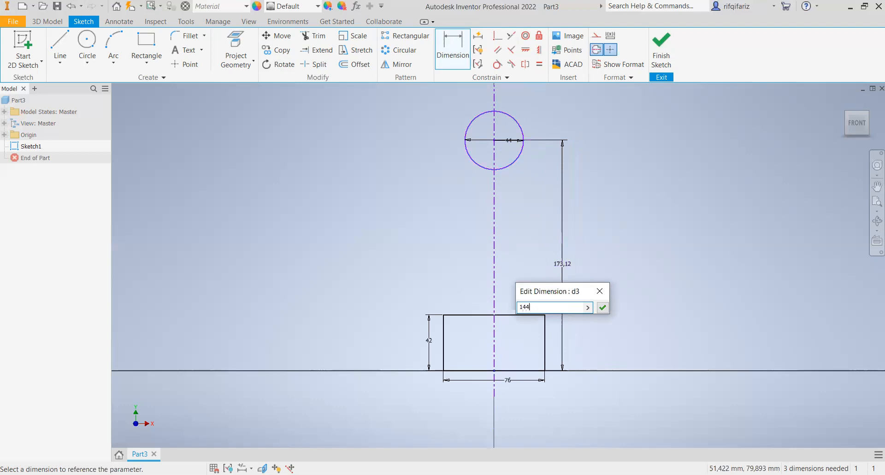
key("Return")
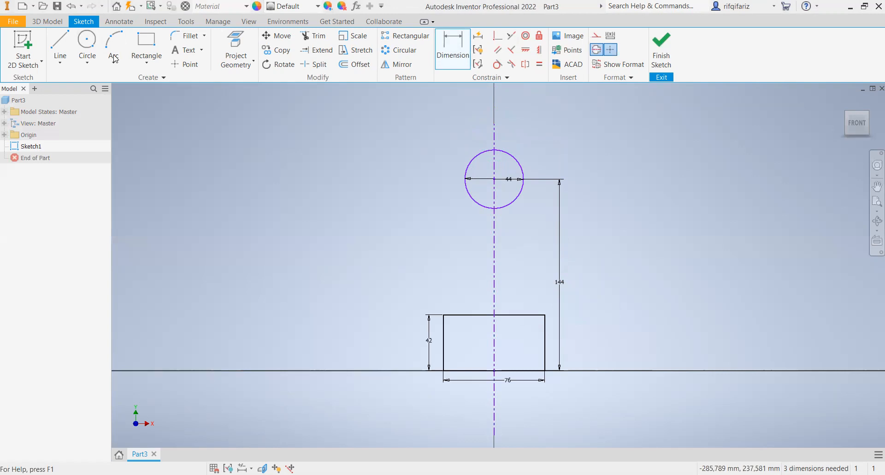
Draw a 20 mm diameter circle concentric with the 44 mm circle
left_click(88, 41)
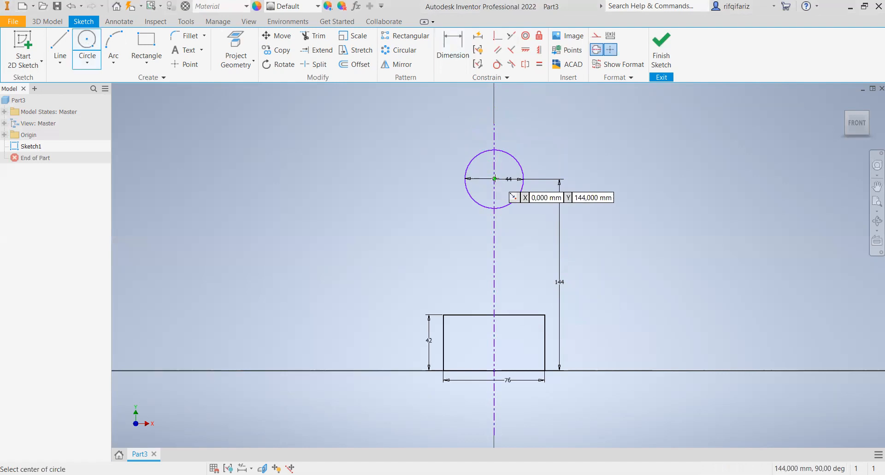
left_click(494, 179)
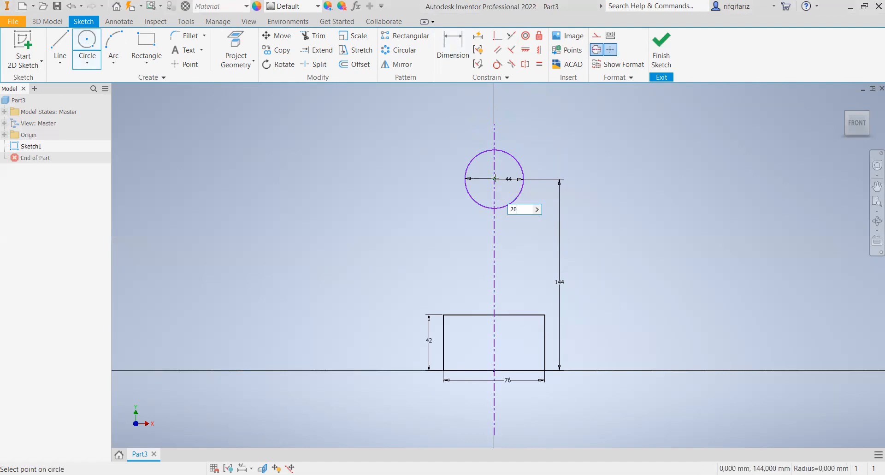
key("Return")
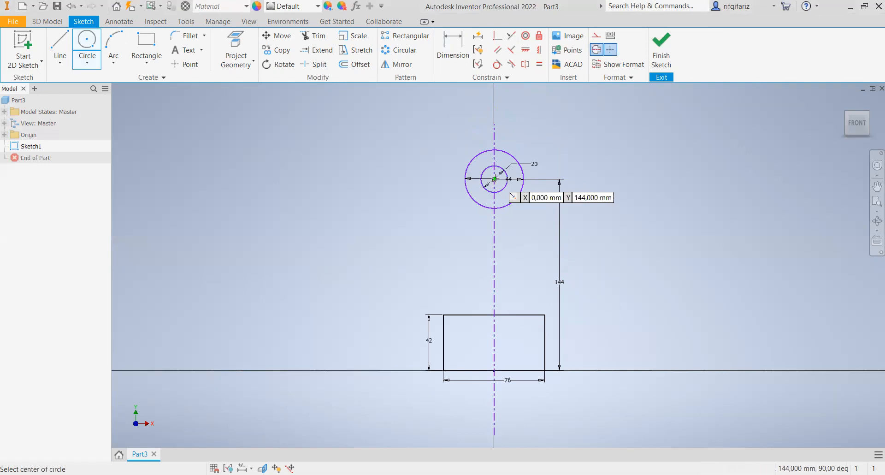
Draw a second 20 mm diameter circle on the centerline, centred about 84 mm above the origin
left_click(494, 259)
type("20")
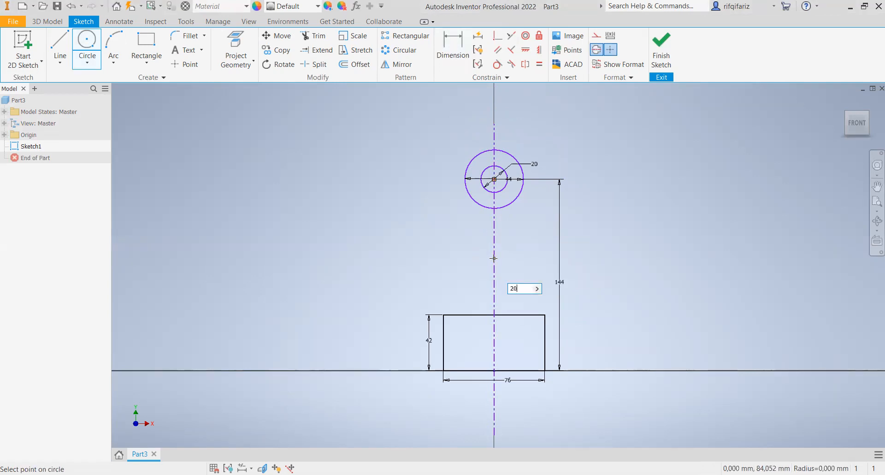
key("Tab")
key("Return")
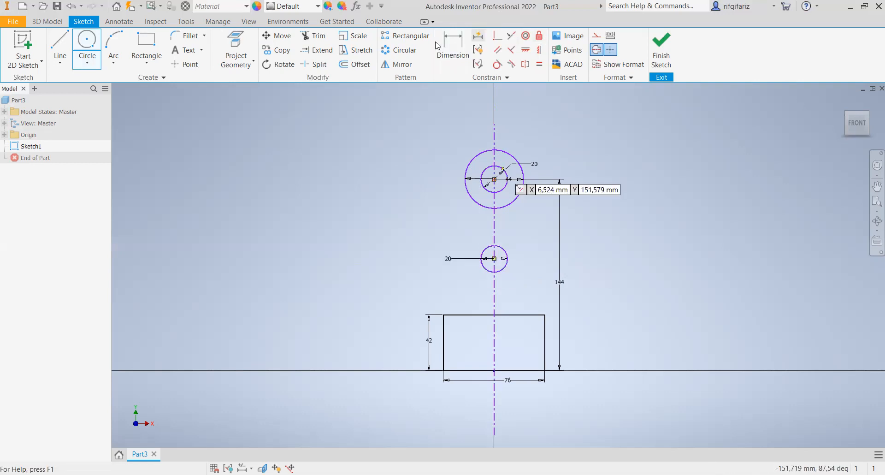
Try a 56 mm vertical dimension between the centres of the two 20 mm circles, and undo it
key("d")
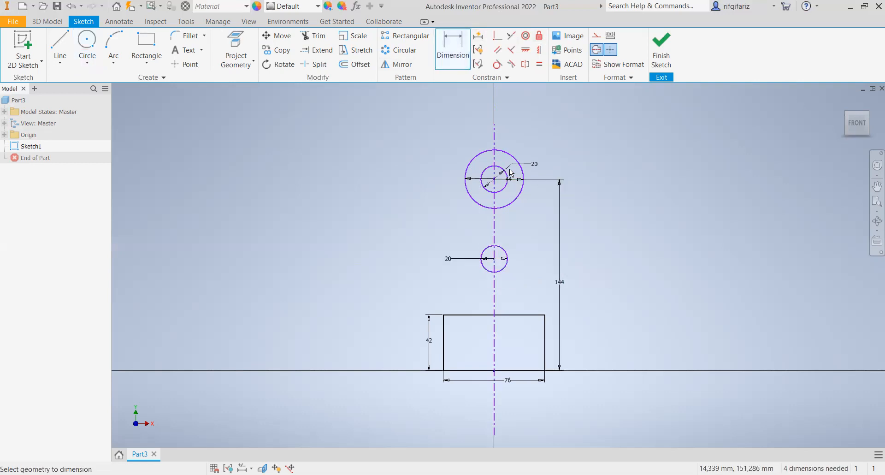
left_click(499, 188)
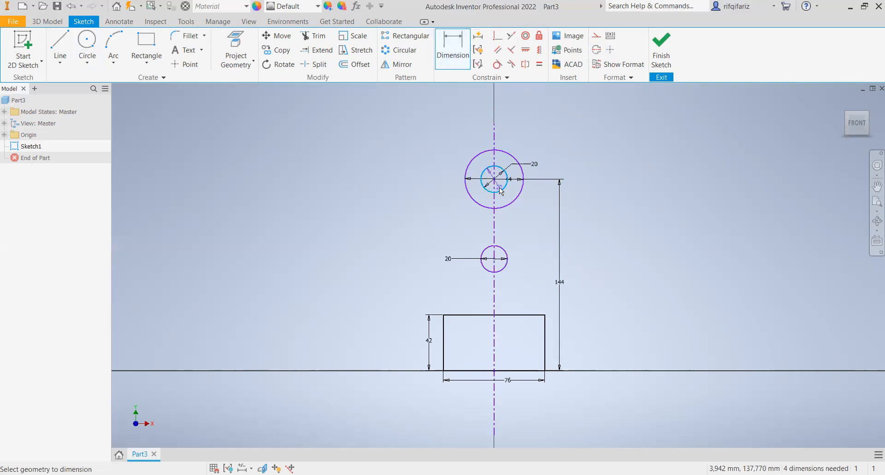
left_click(498, 272)
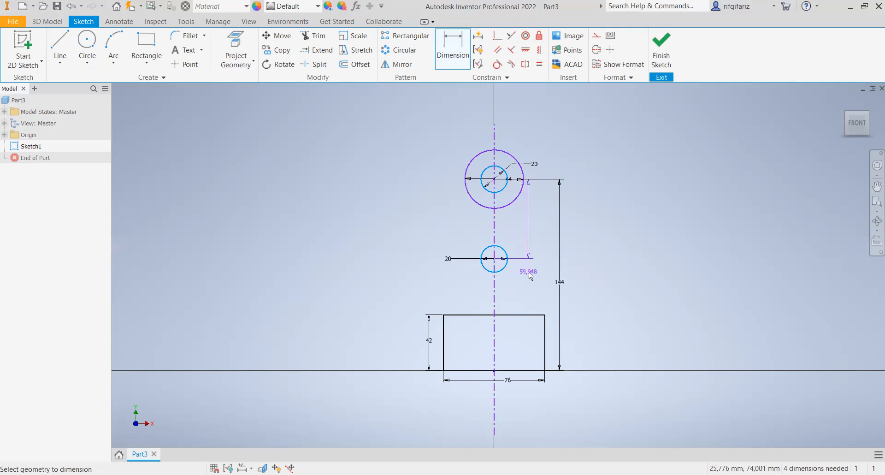
left_click(531, 277)
type("56")
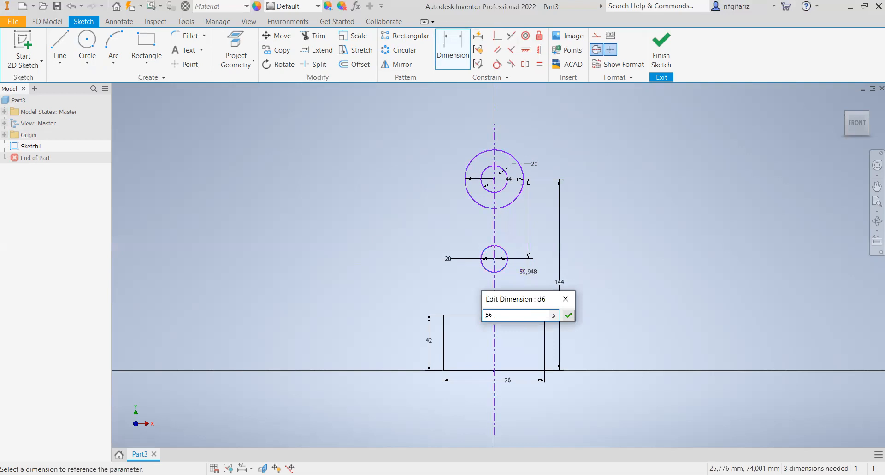
key("Return")
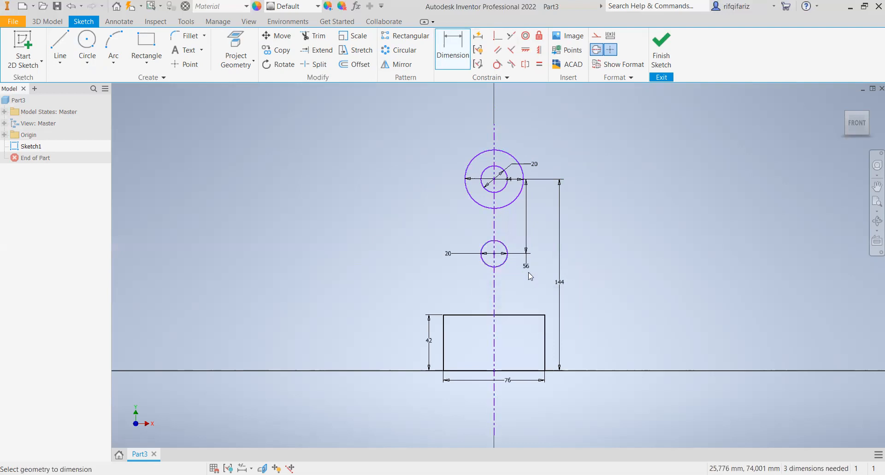
left_click(71, 5)
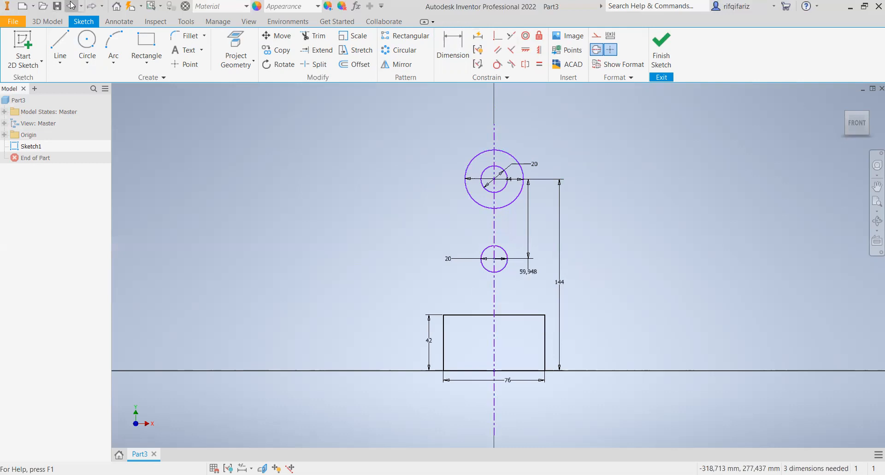
left_click(72, 6)
Dimension the vertical distance between the centres of the two 20 mm circles as 56 mm
left_click(455, 37)
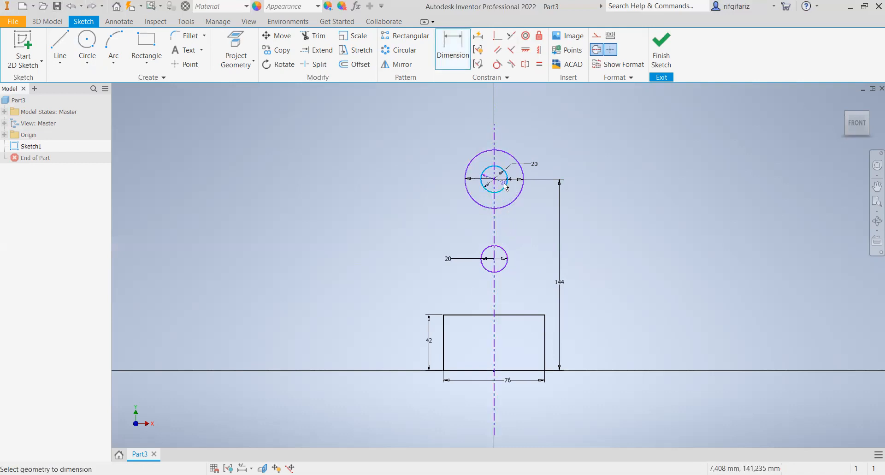
left_click(501, 271)
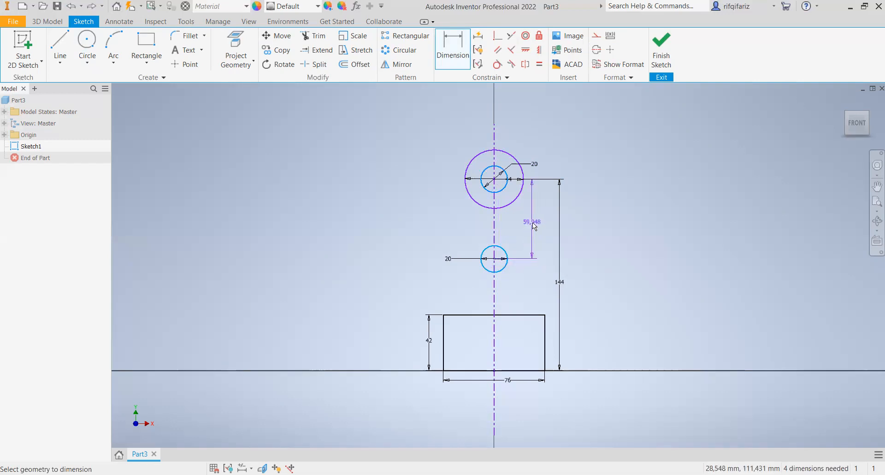
left_click(533, 225)
type("56")
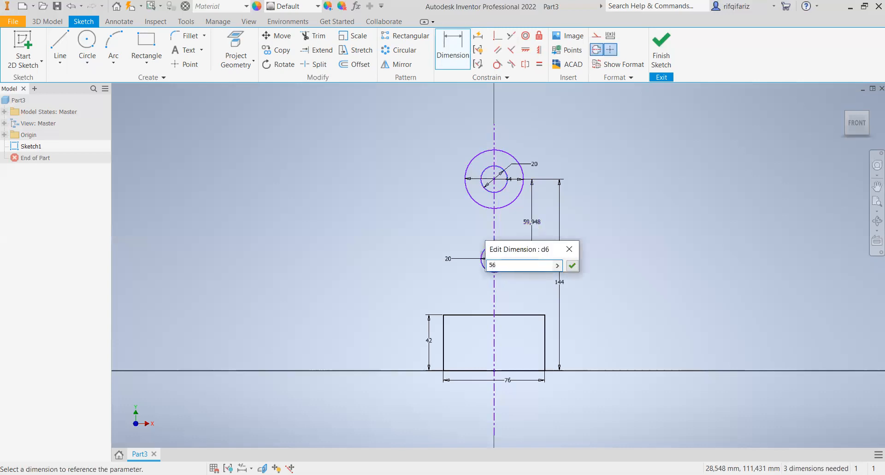
key("Return")
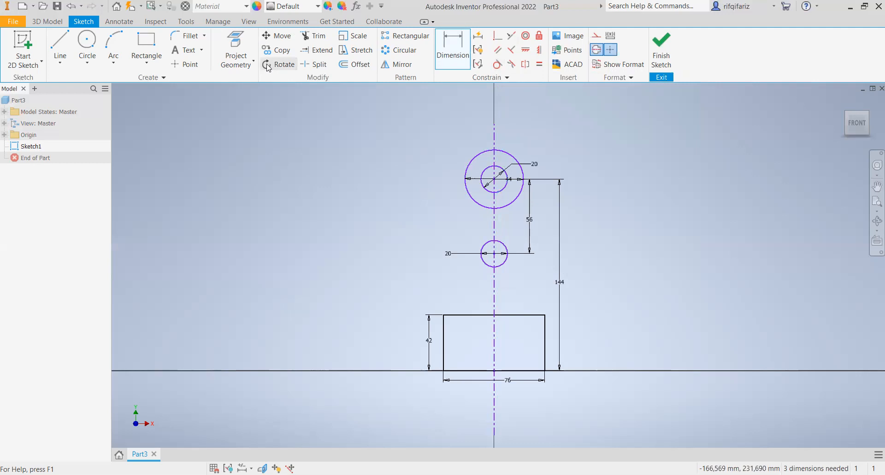
Draw a line from the rectangle's upper-right corner tangent to the 44 mm circle, and change it from centerline to normal format
left_click(59, 46)
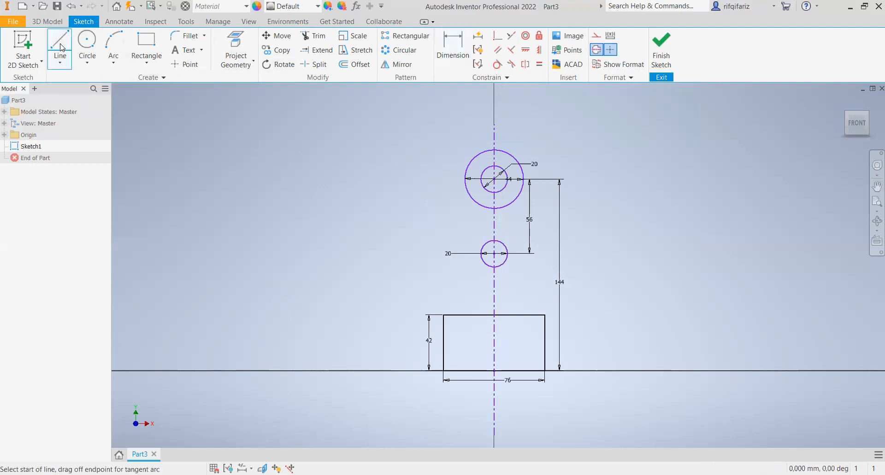
left_click(545, 315)
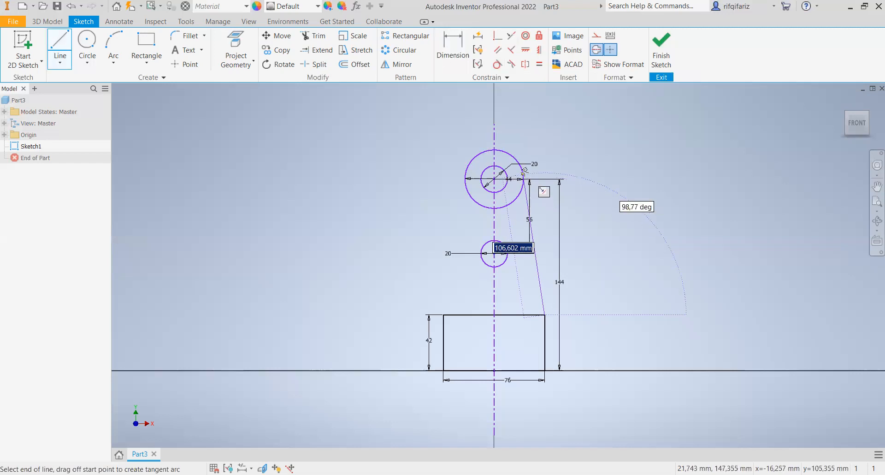
scroll(524, 170, "up", 8)
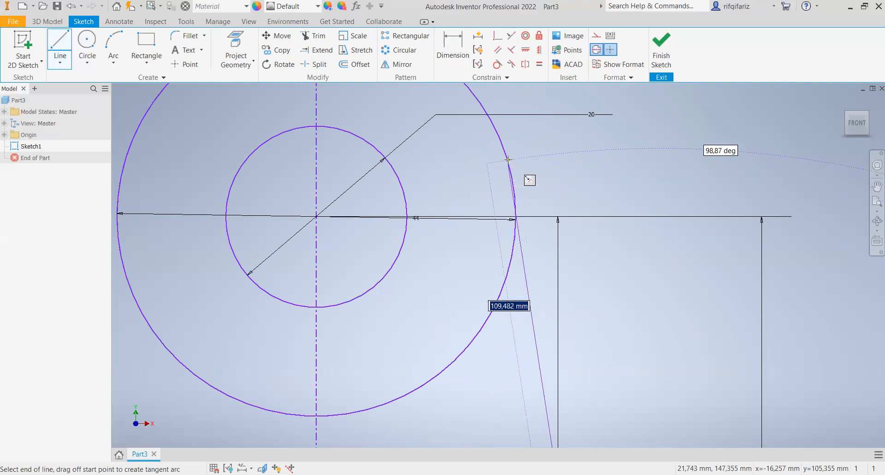
double_click(514, 184)
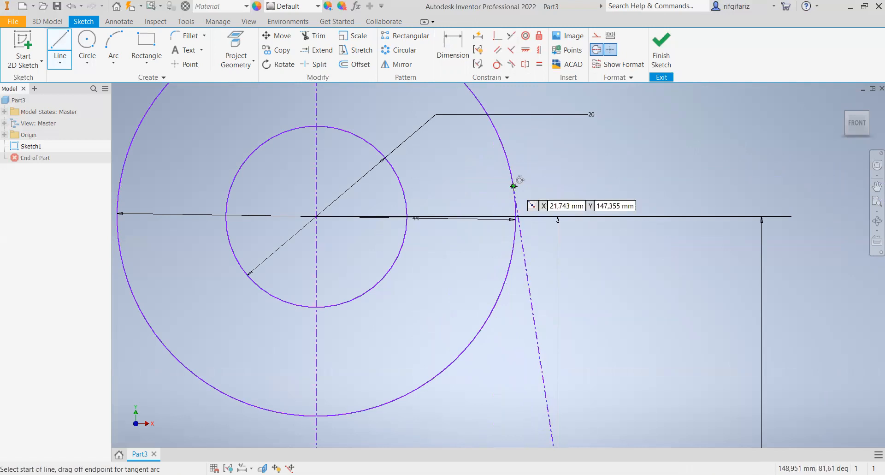
right_click(514, 185)
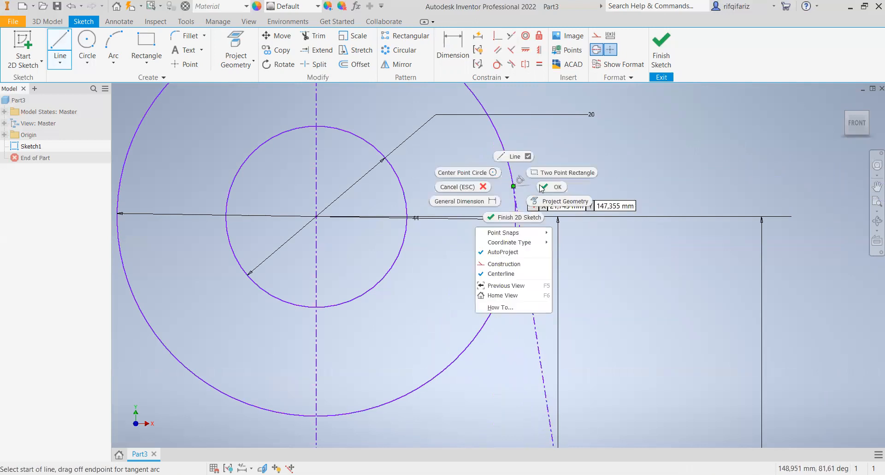
left_click(541, 185)
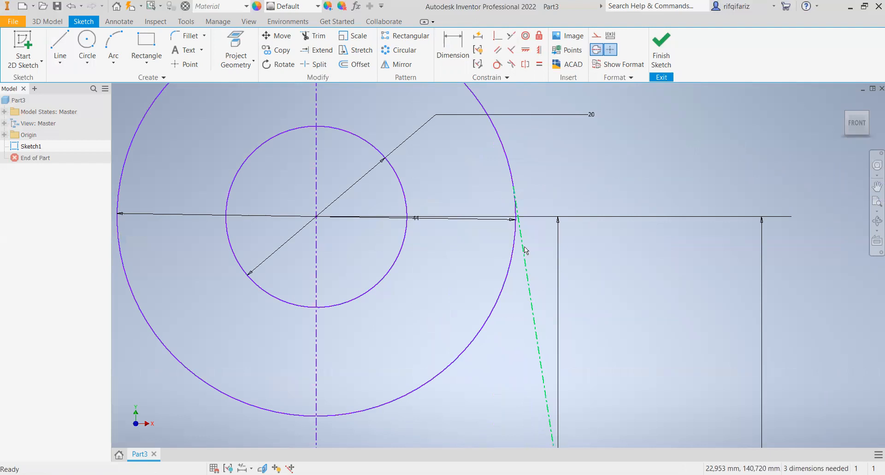
left_click(516, 190)
left_click(597, 49)
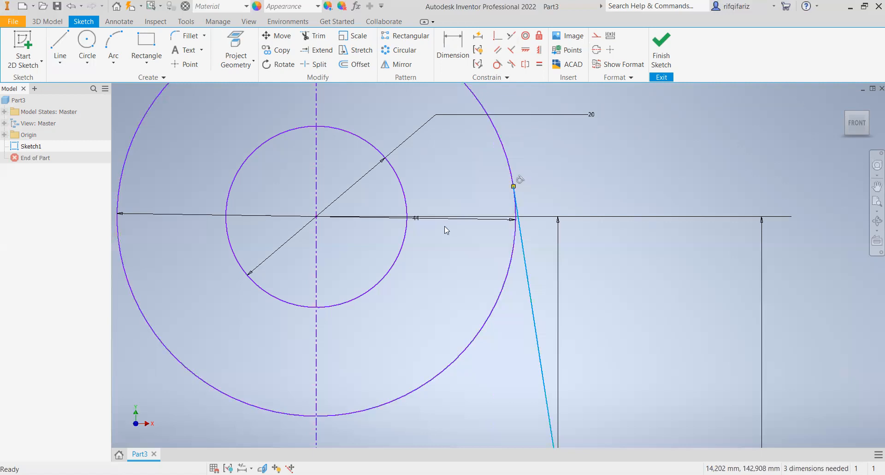
Draw a normal line about 107 mm long from the rectangle's upper-left corner tangent to the left side of the 44 mm circle
scroll(445, 226, "down", 5)
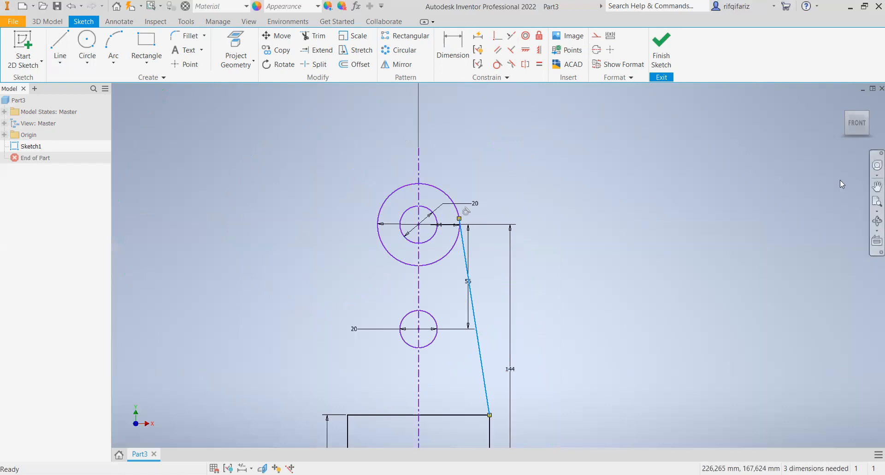
left_click(877, 186)
left_click_drag(445, 250, 463, 165)
left_click(60, 46)
left_click(609, 52)
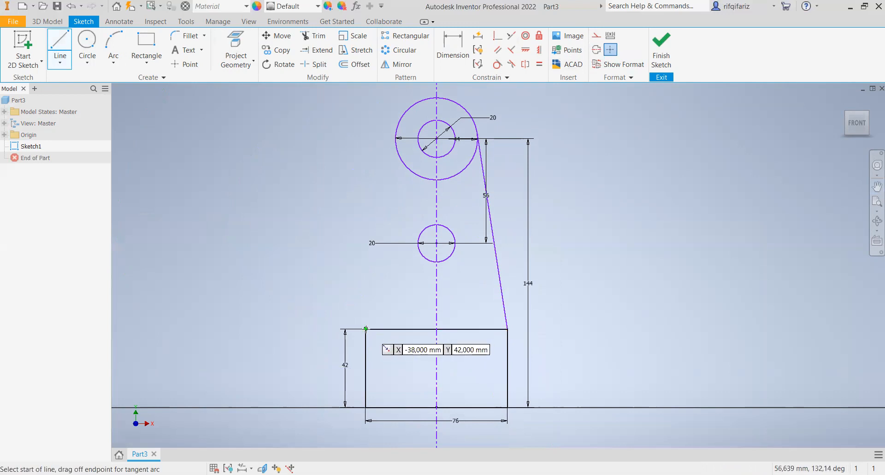
left_click(366, 329)
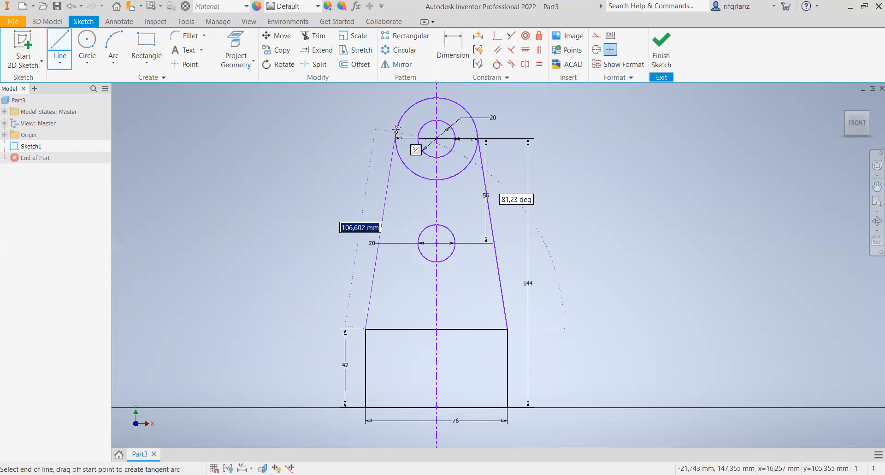
double_click(397, 129)
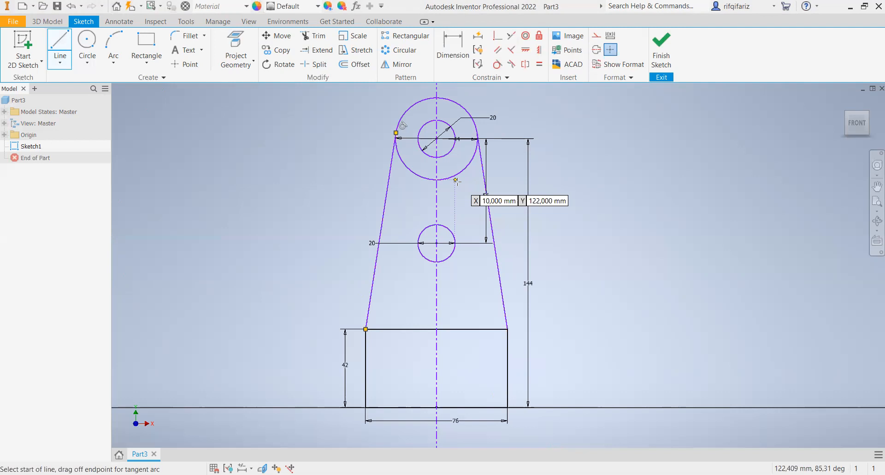
Trim away the 44 mm circle's lower arc between the tangent lines and the rectangle's upper edge
left_click(313, 37)
left_click(415, 172)
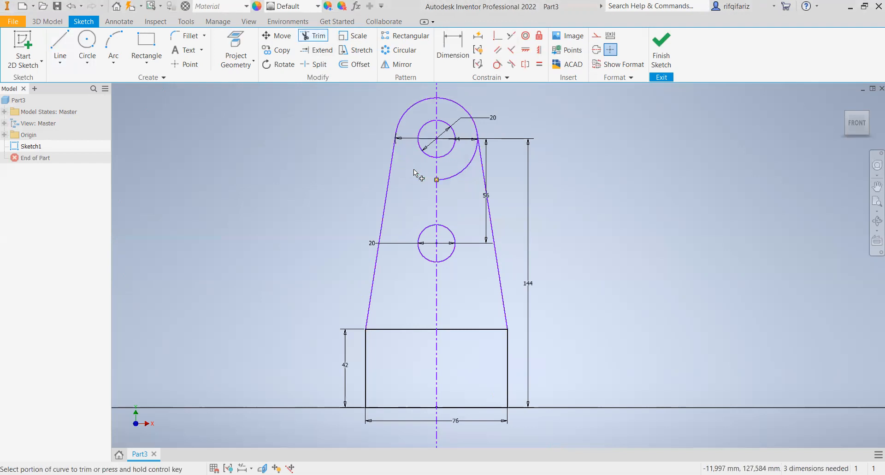
left_click(461, 172)
left_click(423, 329)
left_click(465, 330)
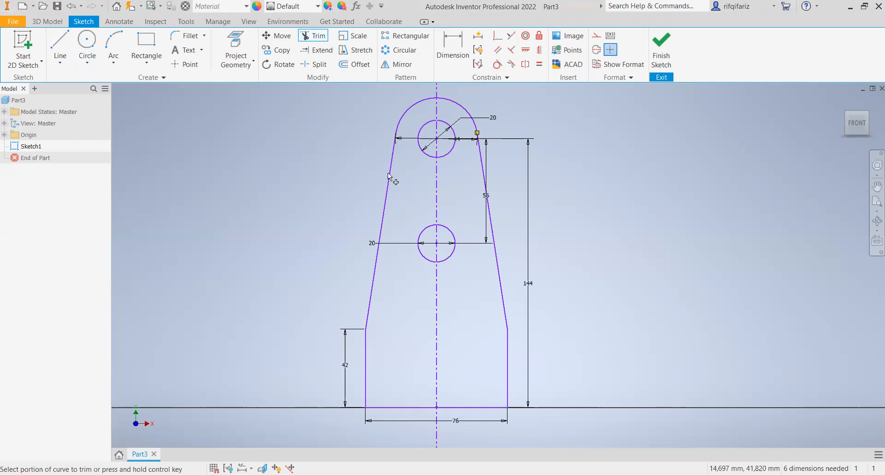
Start an extrusion using both halves of the plate outline as profiles, leaving out the two 20 mm holes
left_click(37, 23)
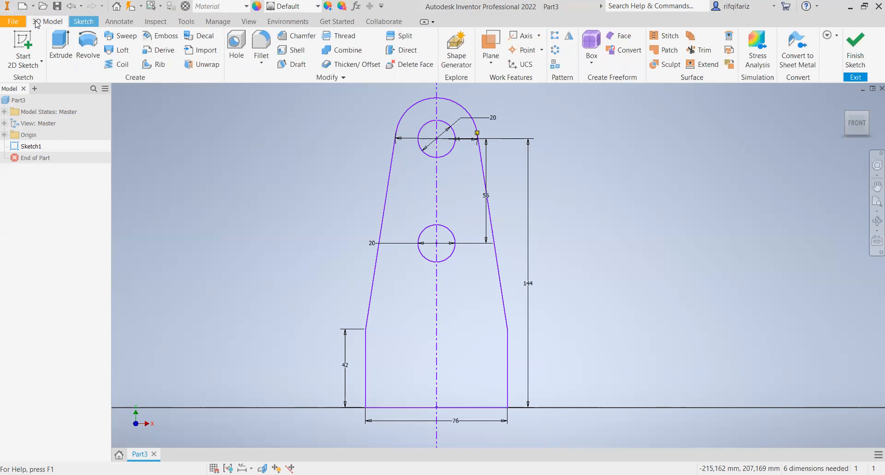
left_click(55, 39)
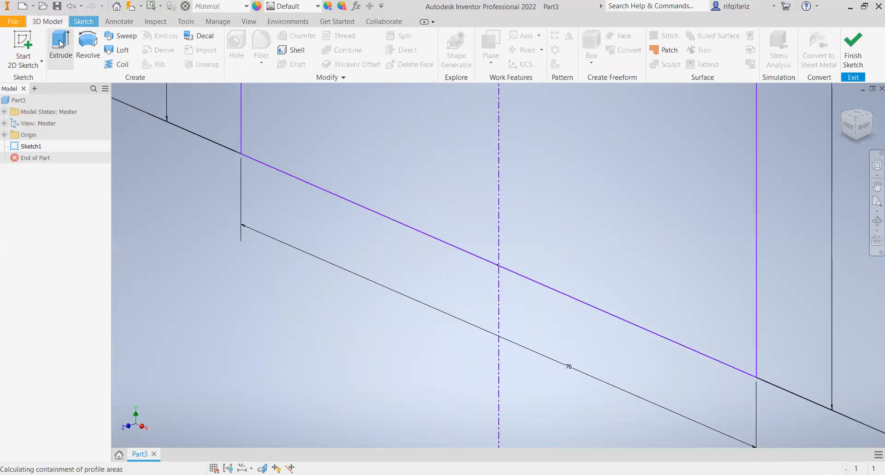
left_click(854, 132)
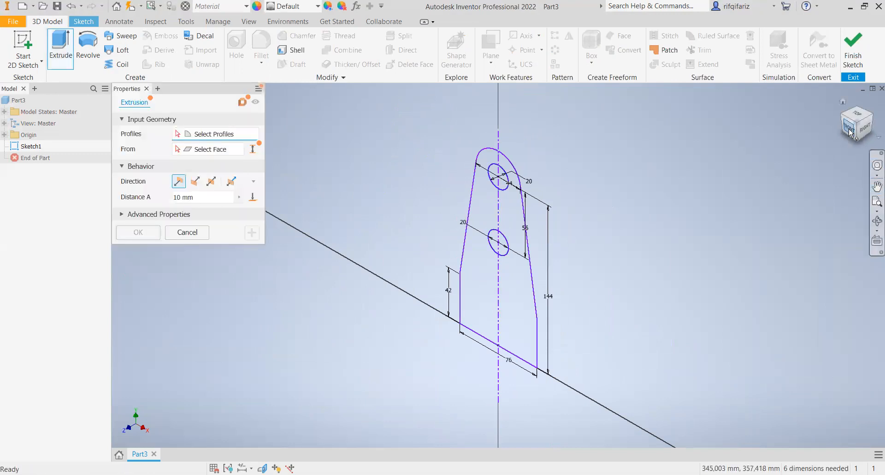
left_click(488, 269)
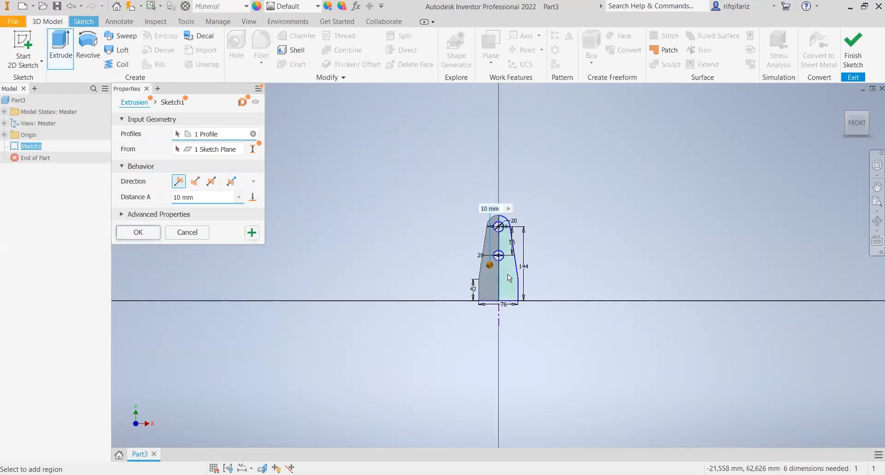
left_click(510, 277)
scroll(509, 277, "up", 5)
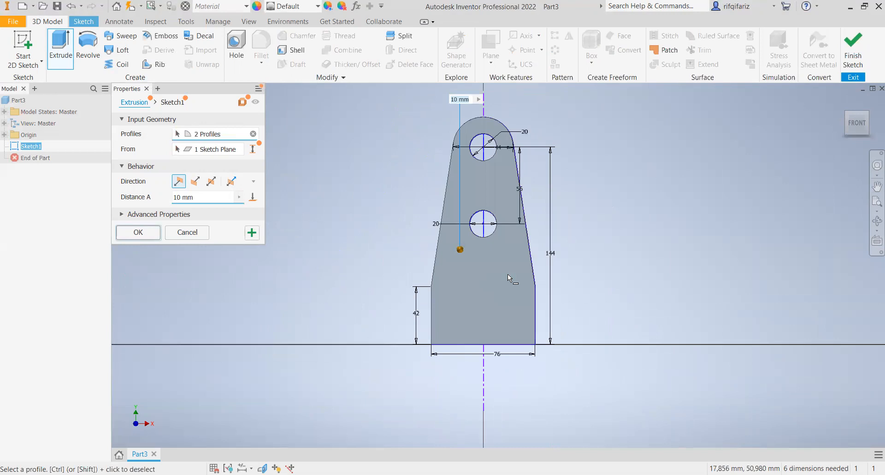
scroll(508, 274, "up", 3)
scroll(508, 274, "down", 5)
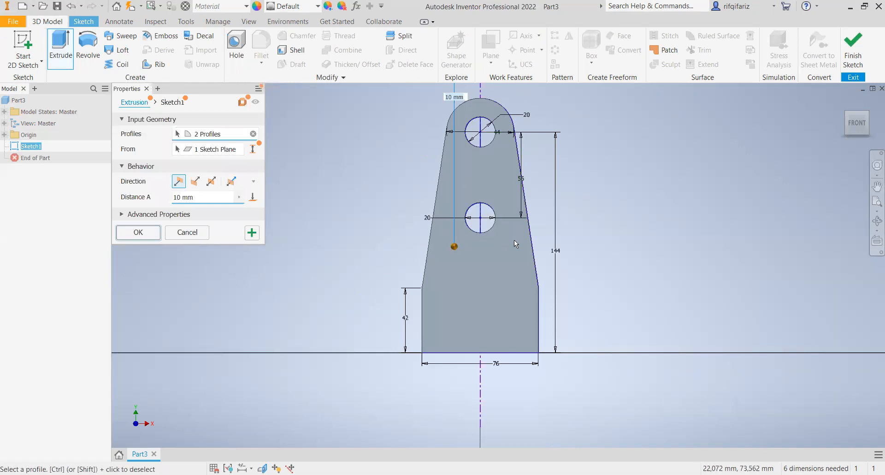
Check the extrusion direction from the side, set the distance to 16 mm and complete the extrusion
left_click(846, 123)
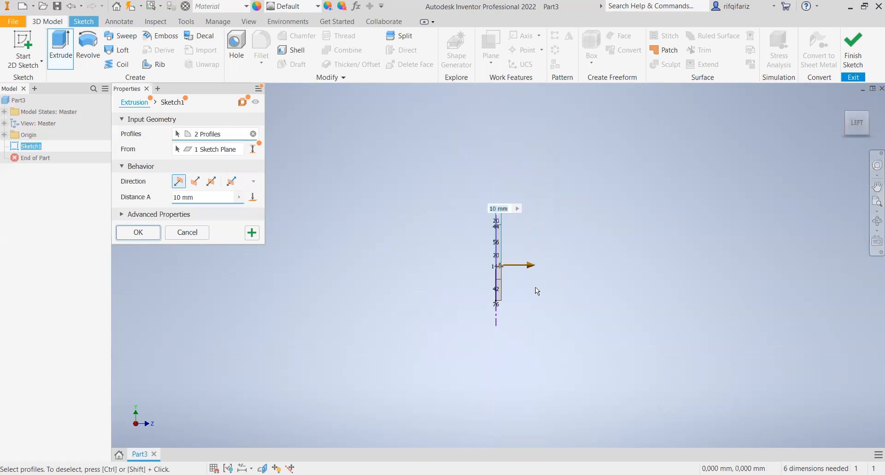
scroll(536, 287, "up", 3)
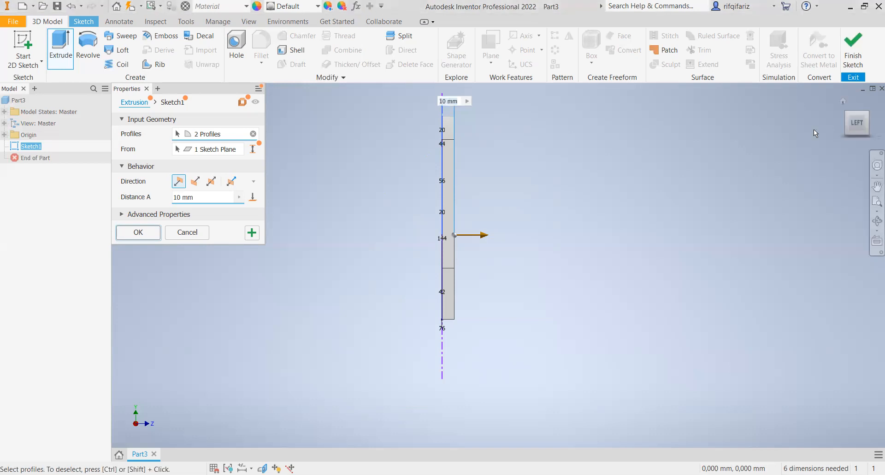
left_click(873, 126)
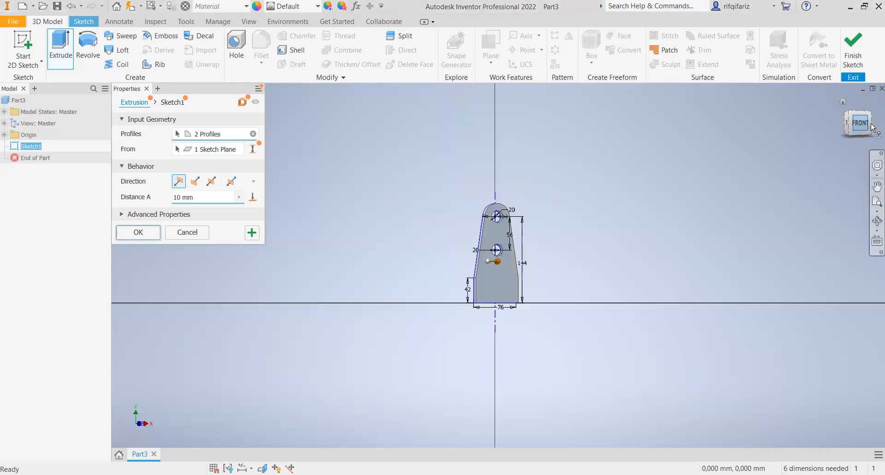
double_click(179, 198)
type("16")
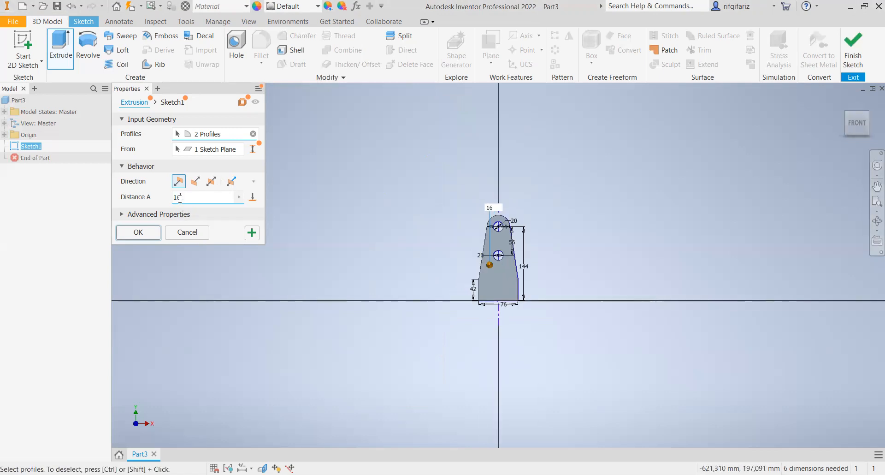
key("Return")
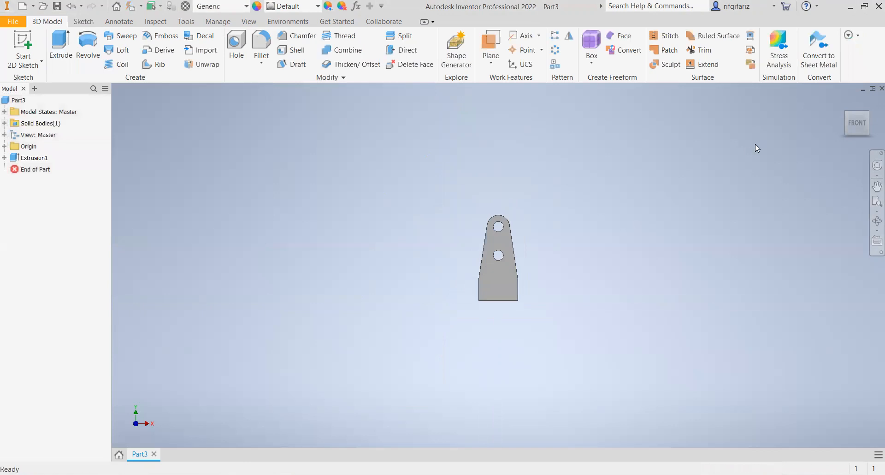
Examine the extruded plate from the front and from its left side
scroll(584, 248, "down", 5)
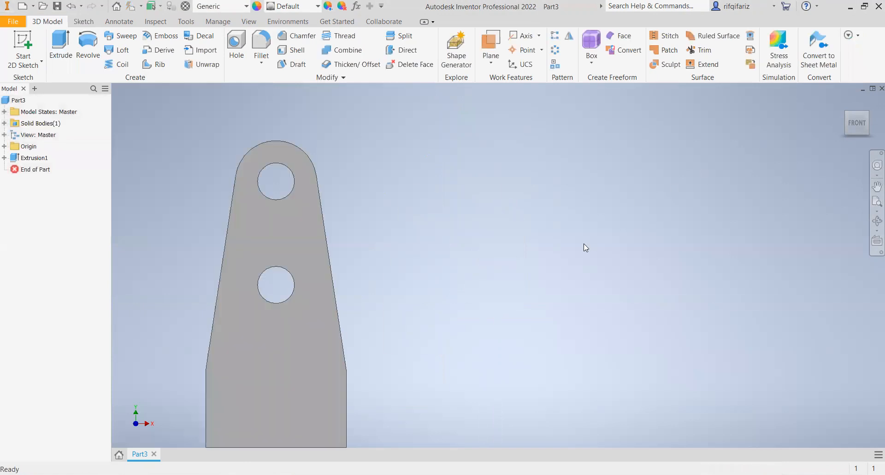
scroll(583, 243, "up", 2)
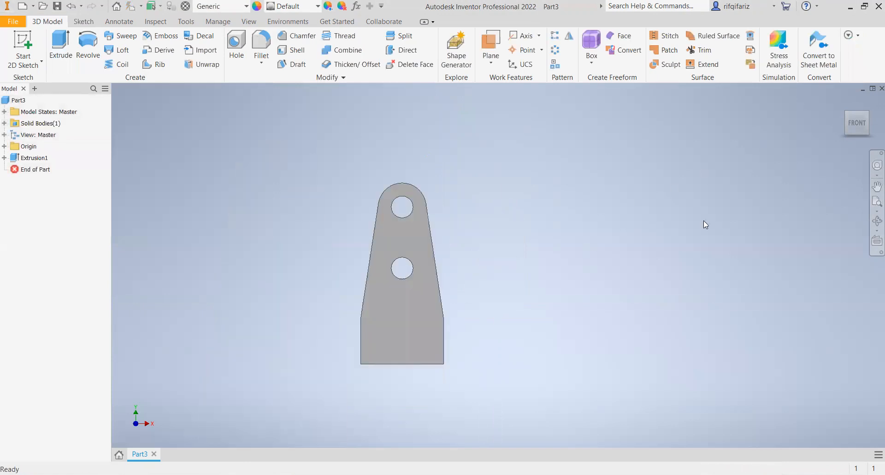
left_click(877, 186)
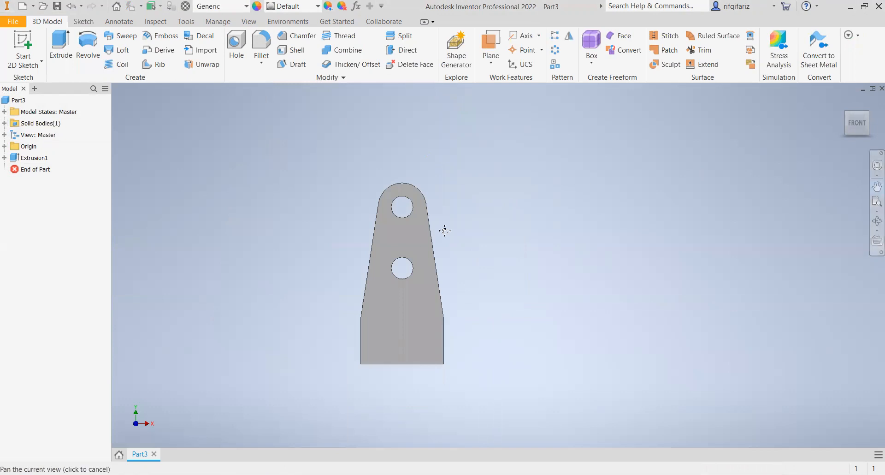
left_click_drag(420, 242, 480, 208)
key("Escape")
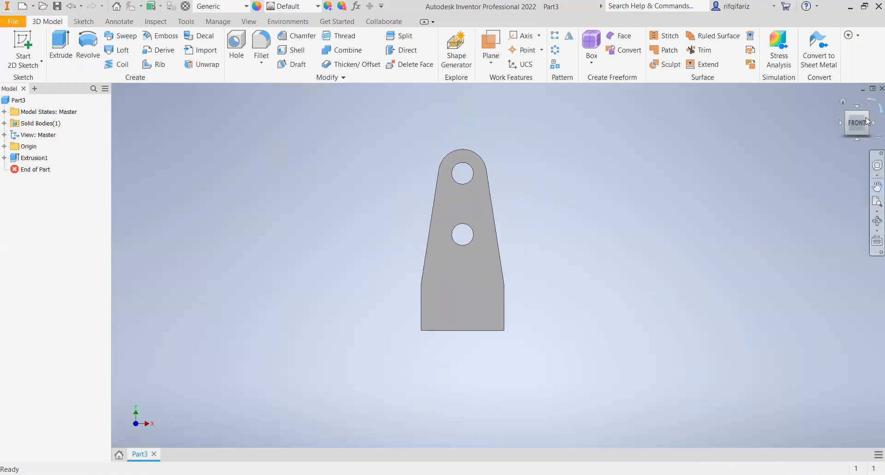
mouse_move(852, 127)
left_mouse_down()
mouse_move(864, 126)
mouse_move(866, 136)
mouse_move(866, 126)
mouse_move(879, 126)
mouse_move(861, 126)
mouse_move(875, 127)
left_mouse_up()
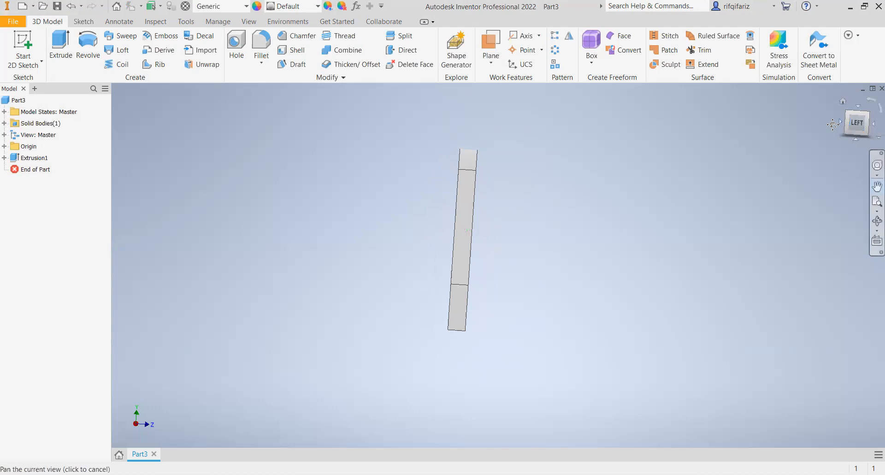
left_click(860, 129)
key("F2")
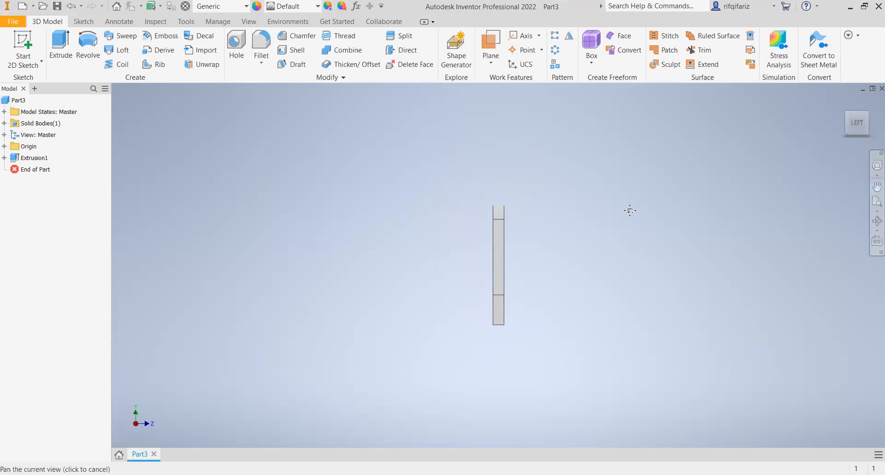
scroll(609, 218, "down", 5)
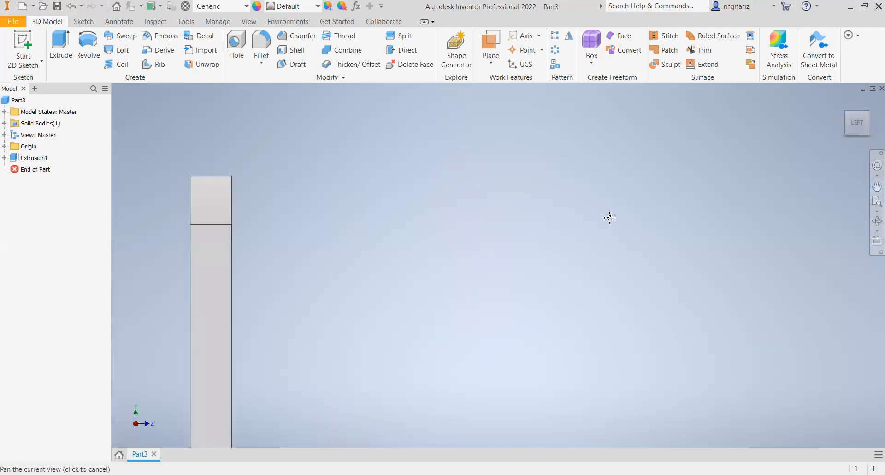
Create a work plane with Offset from Plane on the plate's straight lower side face
scroll(610, 218, "up", 3)
left_click_drag(334, 312, 494, 237)
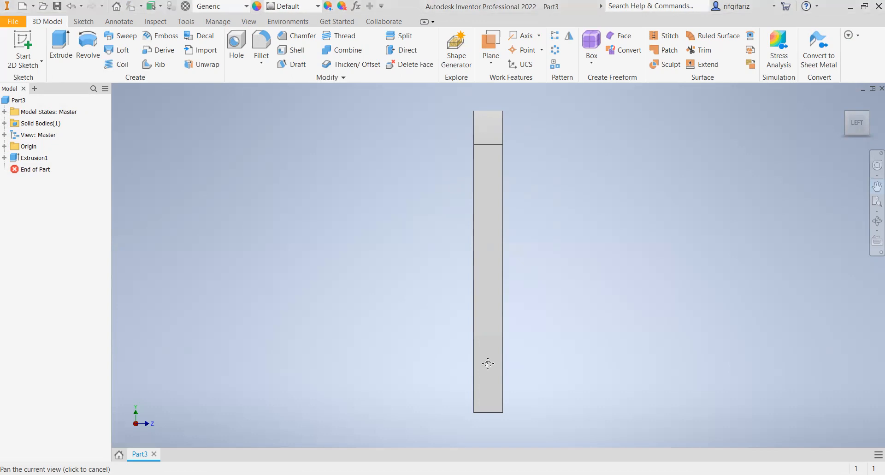
left_click(85, 21)
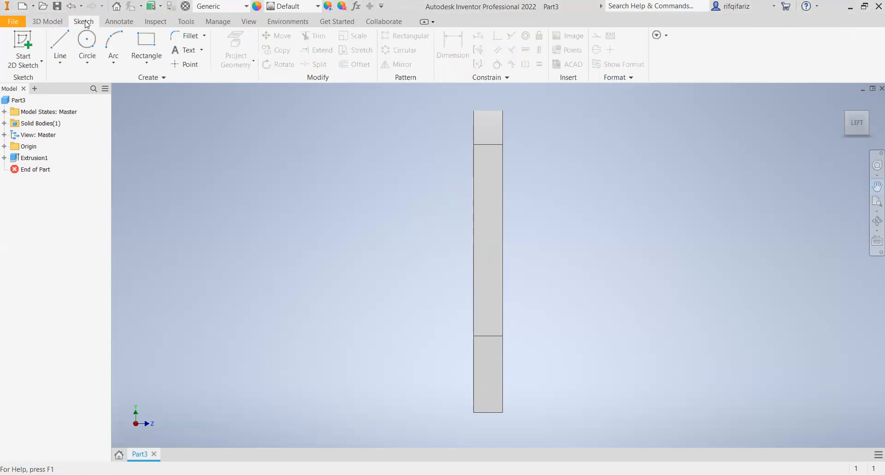
left_click(46, 21)
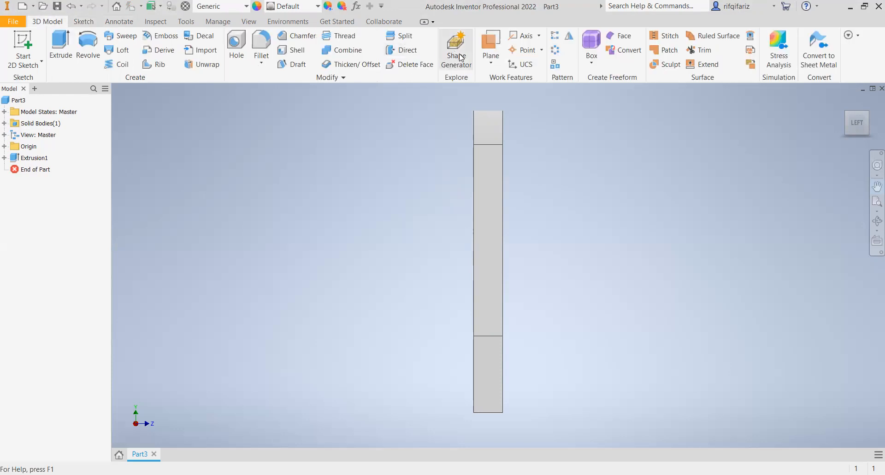
left_click(490, 62)
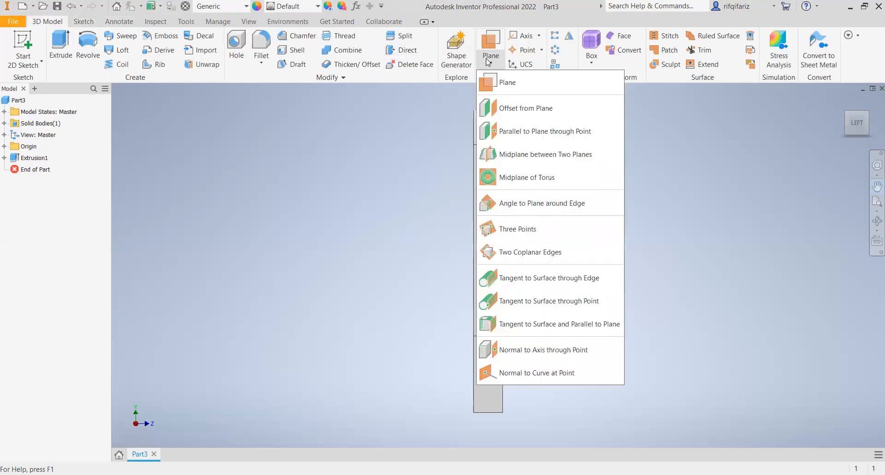
left_click(541, 108)
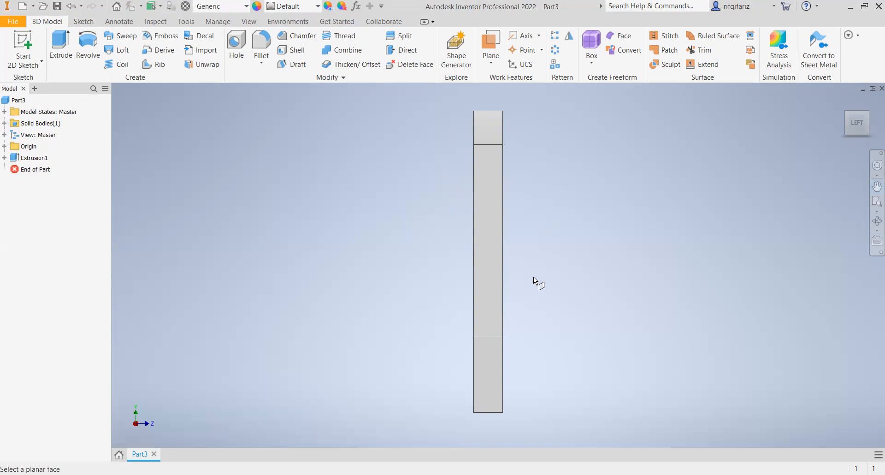
left_click(495, 350)
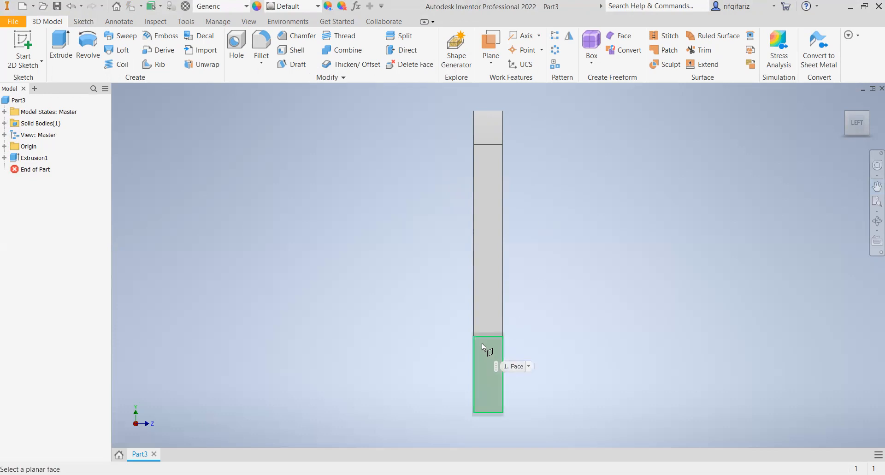
left_click(482, 345)
key("Return")
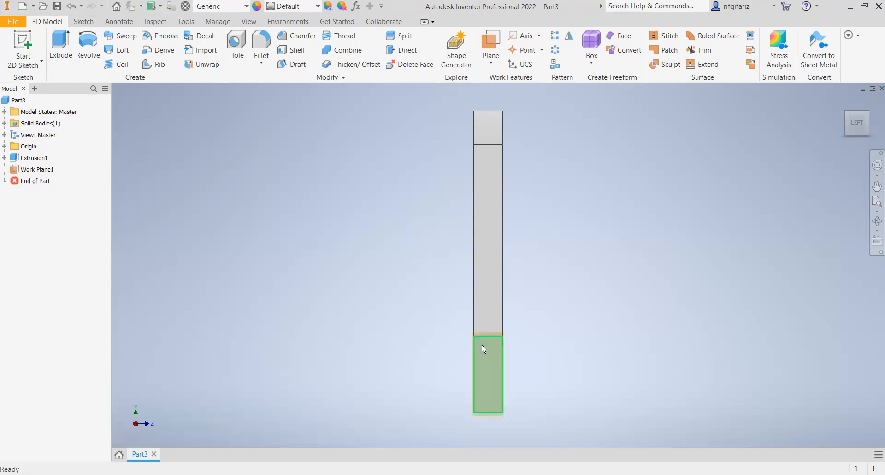
Start a 2D sketch on the new work plane at the plate's lower side face
left_click(27, 68)
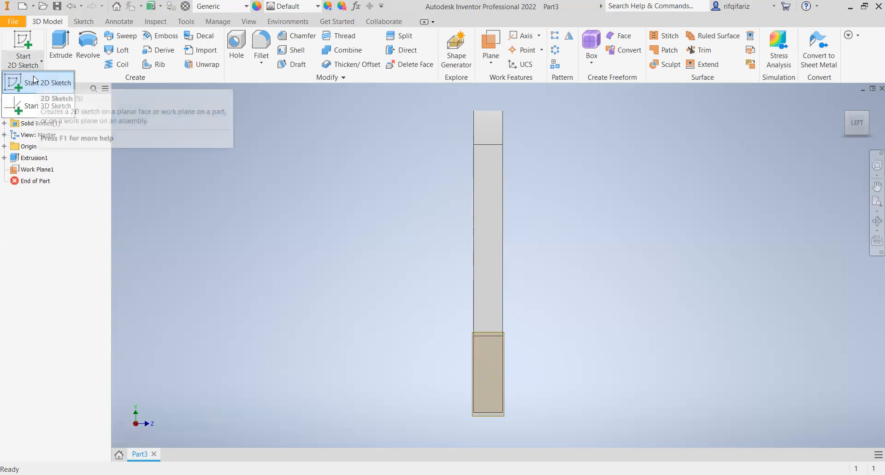
left_click(35, 81)
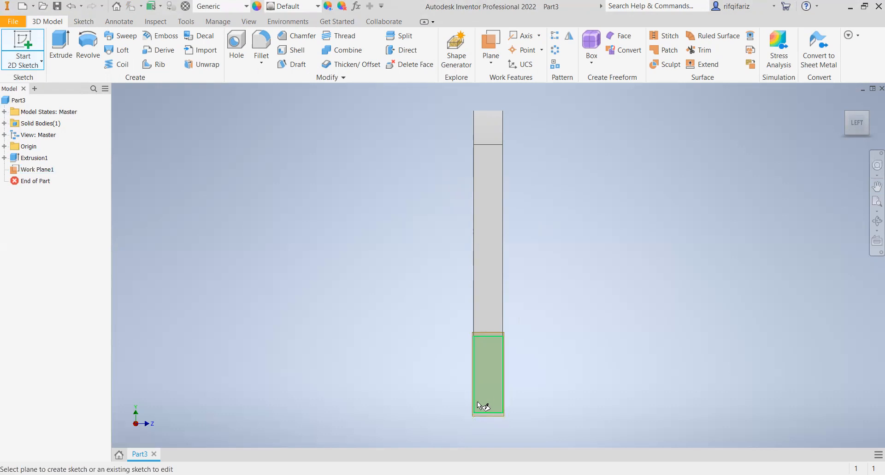
left_click(473, 414)
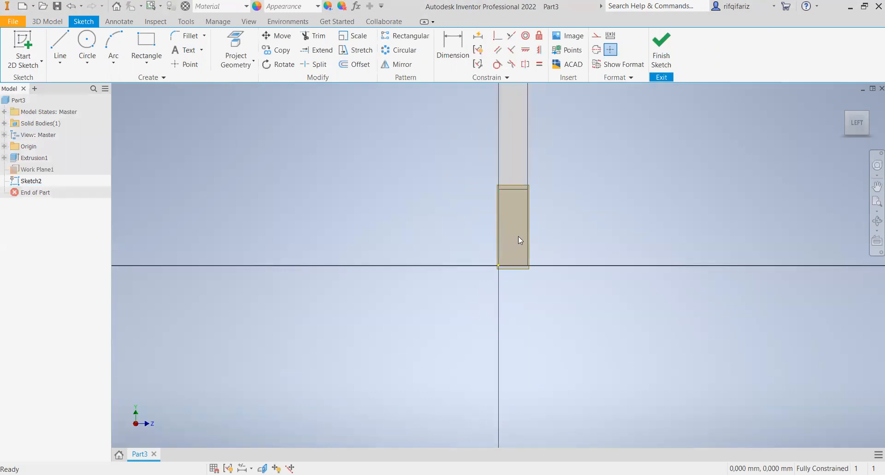
Draw a rectangle 4 mm wide and 26 mm high, starting on the side face's long edge and extending downward inside the face
scroll(518, 236, "up", 1)
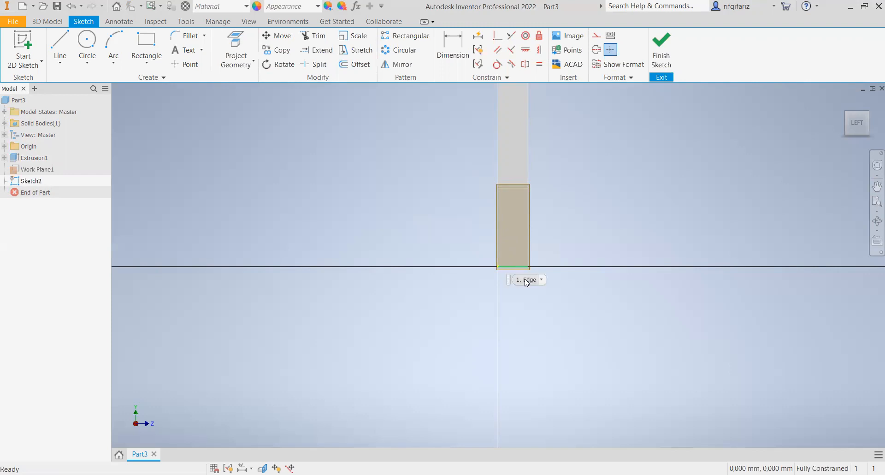
left_click(146, 44)
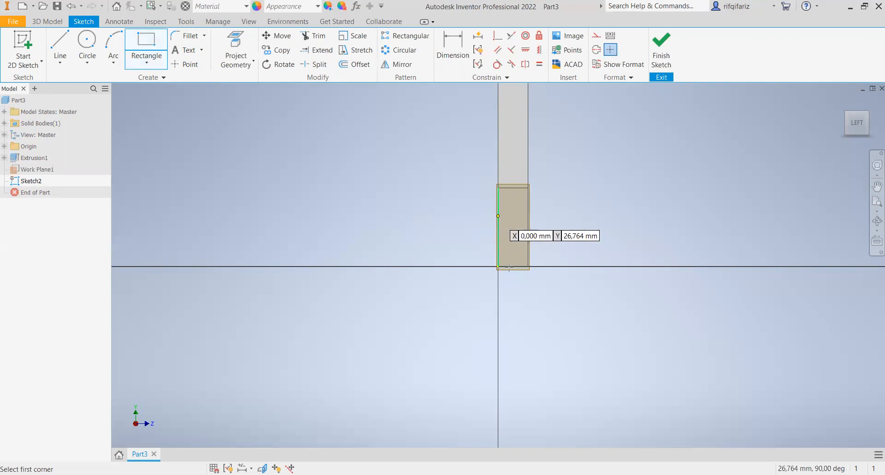
left_click(498, 216)
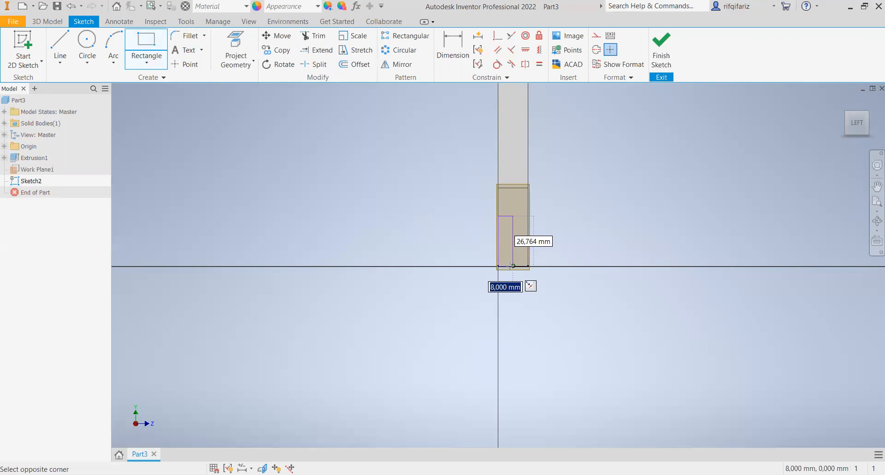
type("4")
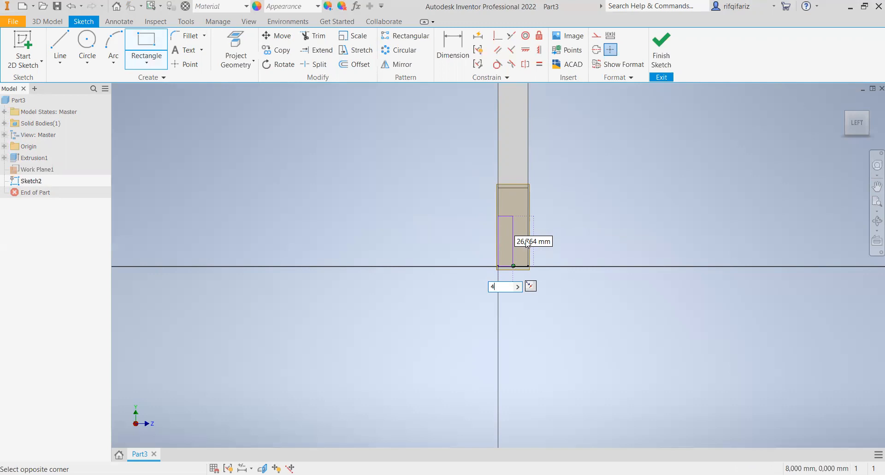
key("Tab")
type("26")
key("Tab")
key("Return")
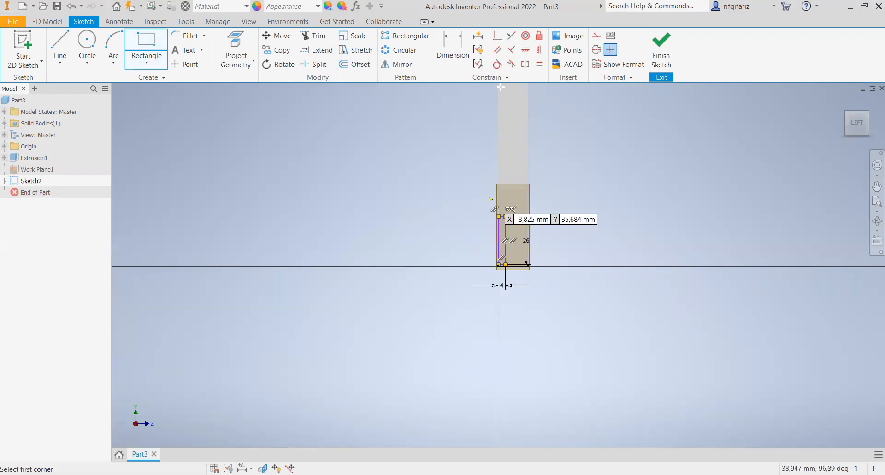
Apply a coincident constraint between the rectangle's bottom line and the bottom edge of the side face
scroll(481, 198, "down", 5)
scroll(481, 197, "down", 3)
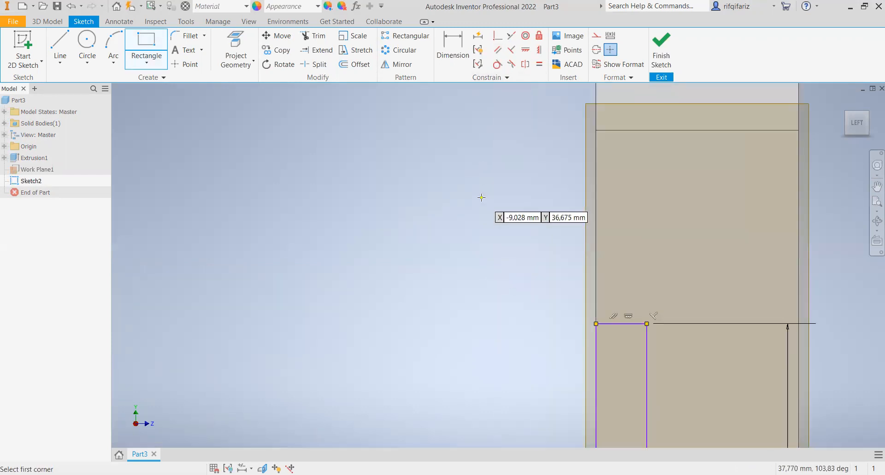
mouse_move(741, 254)
middle_mouse_down()
mouse_move(522, 192)
mouse_move(493, 170)
mouse_move(528, 71)
middle_mouse_up()
key("Escape")
middle_click_drag(468, 240, 469, 240)
mouse_move(467, 239)
left_mouse_down()
mouse_move(467, 172)
mouse_move(469, 204)
left_mouse_up()
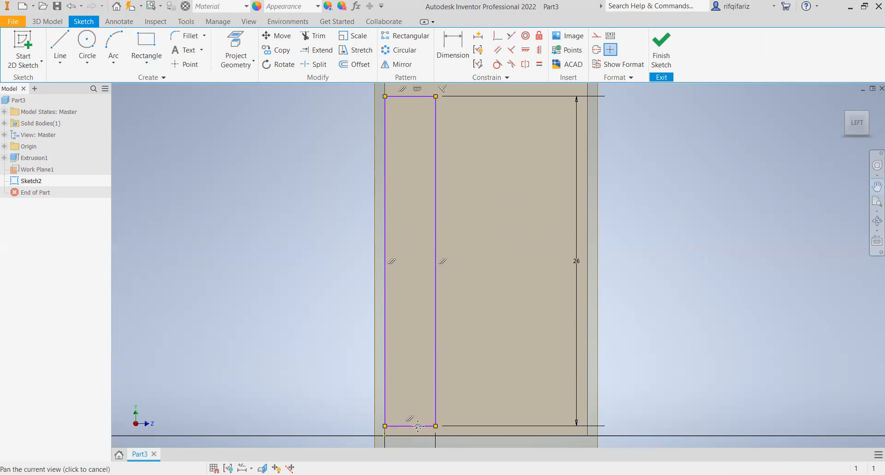
left_click(498, 36)
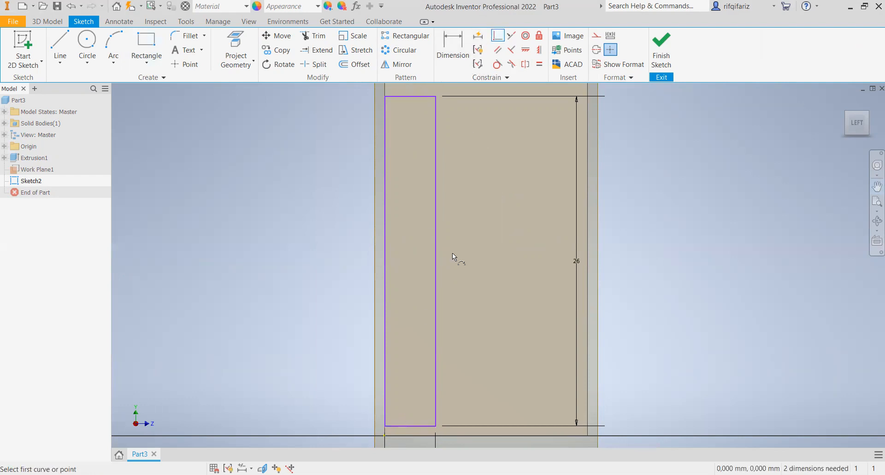
left_click(407, 427)
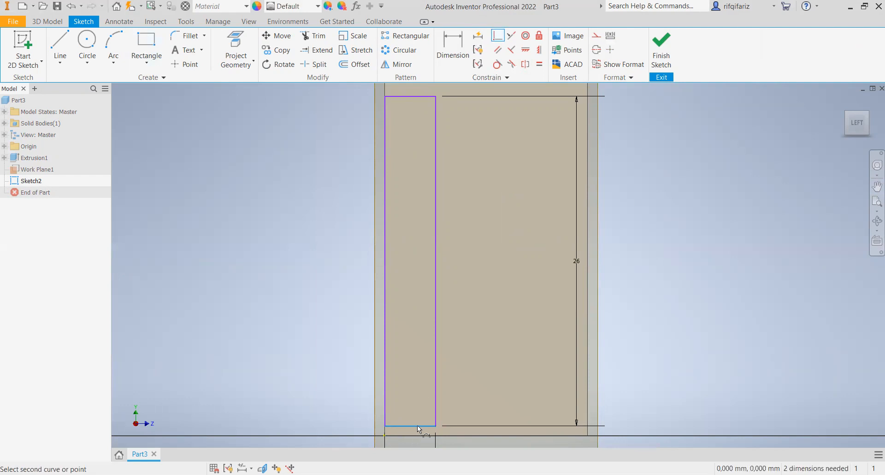
left_click(610, 50)
left_click(409, 427)
left_click(408, 435)
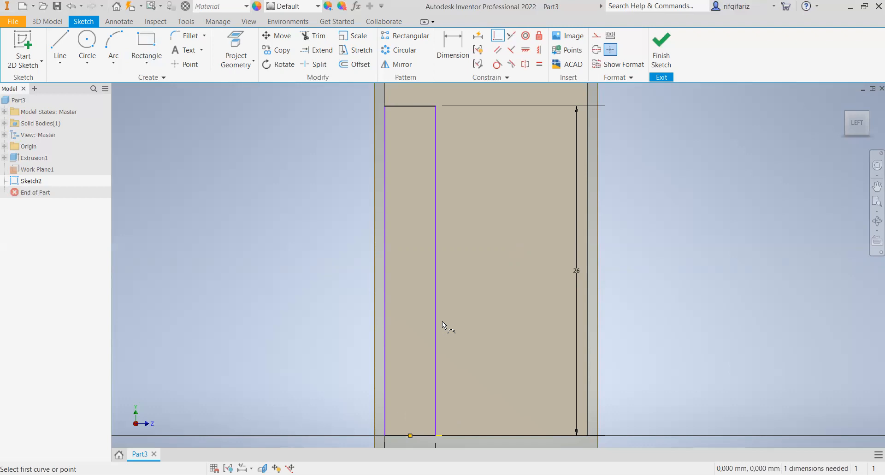
Start an extrusion of the 4 × 26 mm rectangle
scroll(442, 321, "down", 6)
scroll(442, 321, "up", 5)
scroll(441, 321, "up", 2)
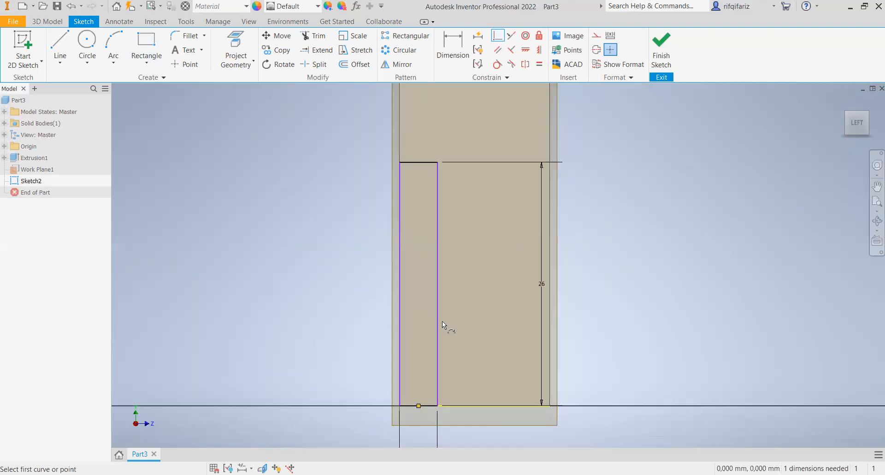
left_click(877, 186)
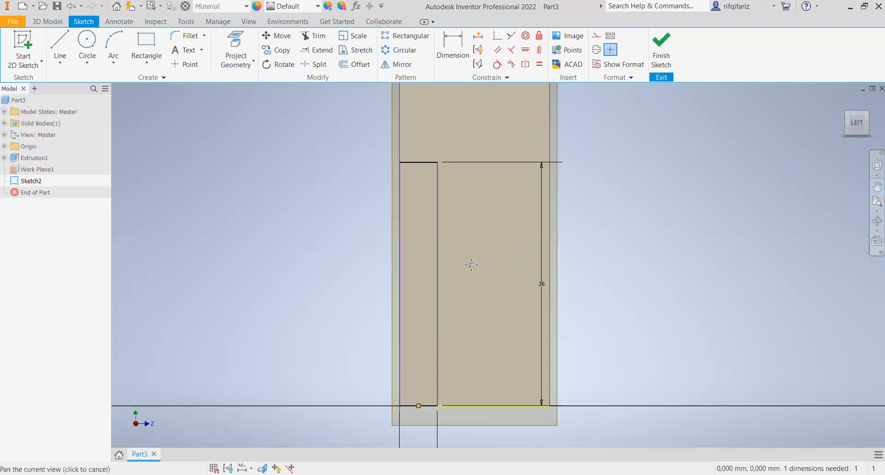
mouse_move(469, 236)
left_mouse_down()
mouse_move(472, 152)
mouse_move(477, 176)
left_mouse_up()
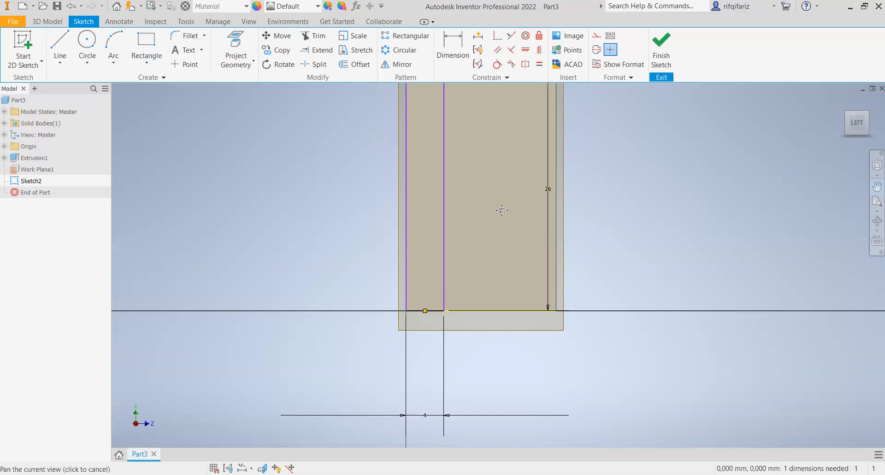
scroll(501, 210, "up", 2)
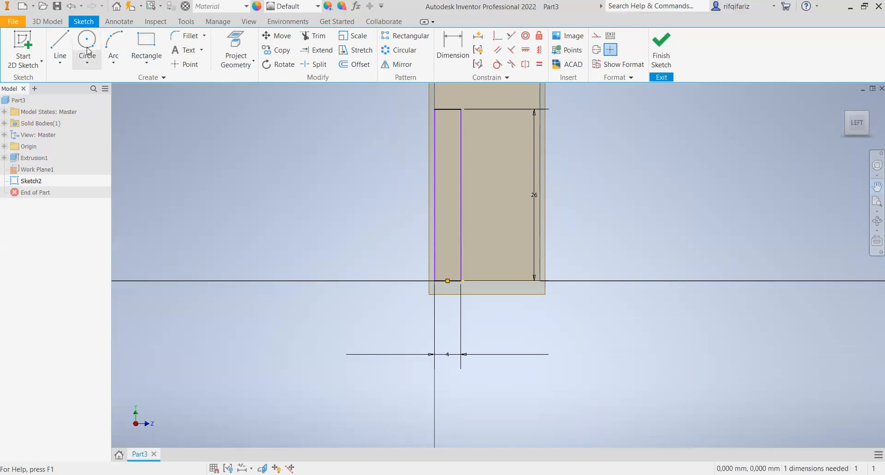
left_click(47, 21)
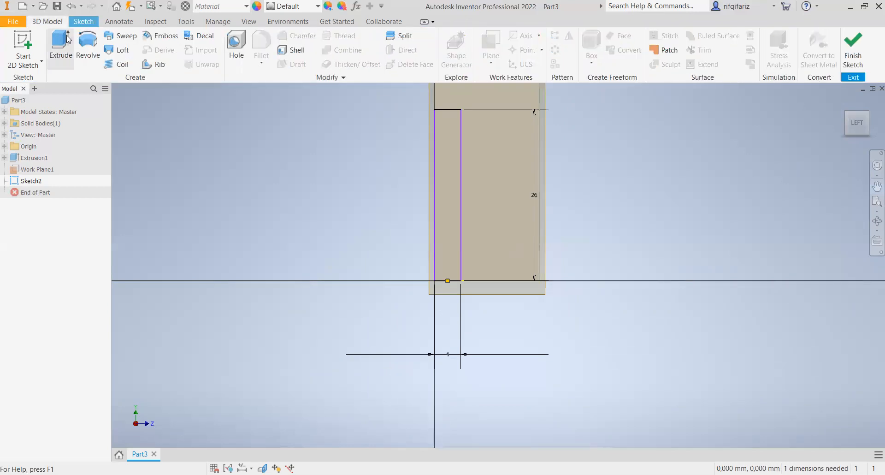
left_click(61, 43)
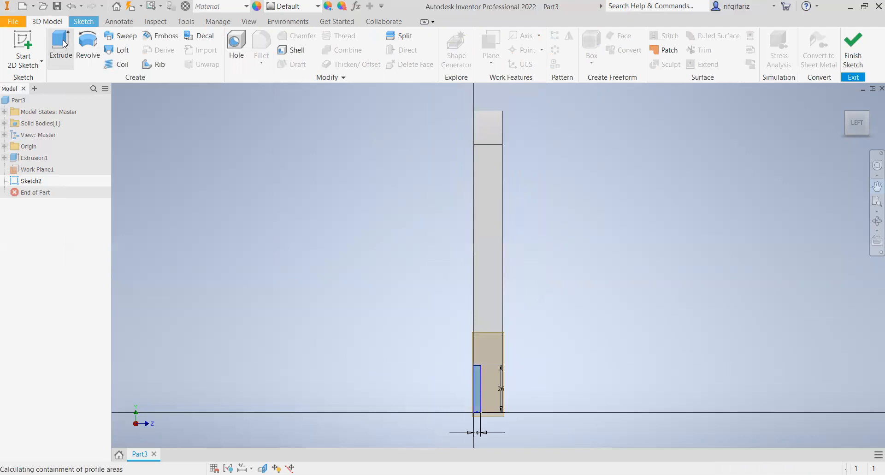
Flip the extrusion direction into the plate, set it to cut Through All and complete the notch
left_click(844, 123)
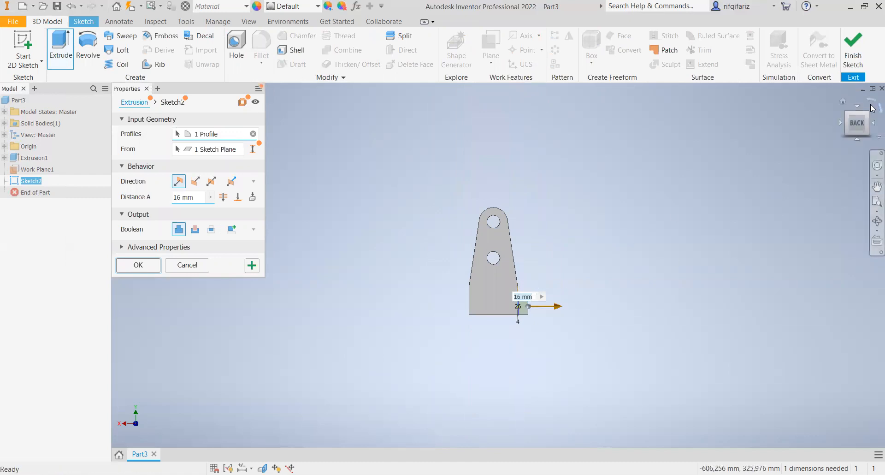
left_click(865, 124)
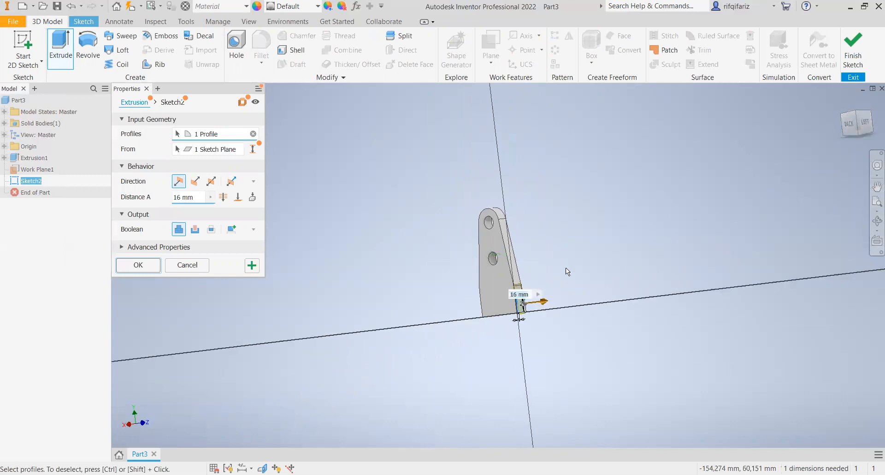
scroll(566, 267, "down", 5)
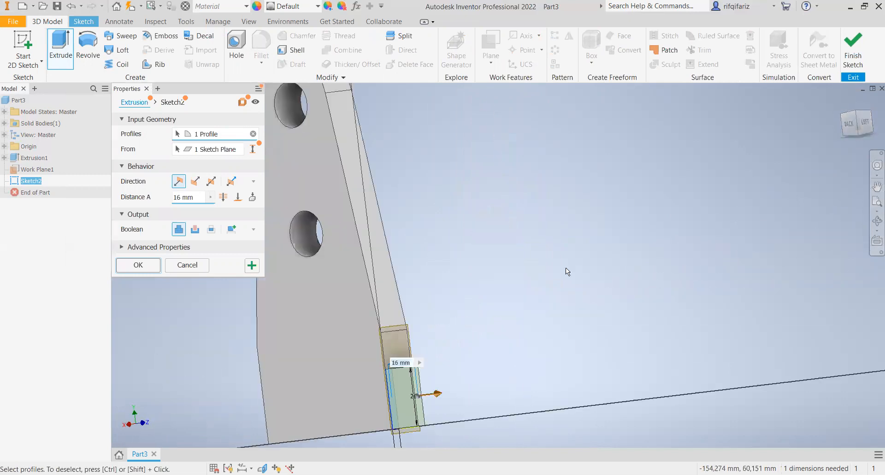
left_click(875, 185)
left_click_drag(447, 239, 585, 165)
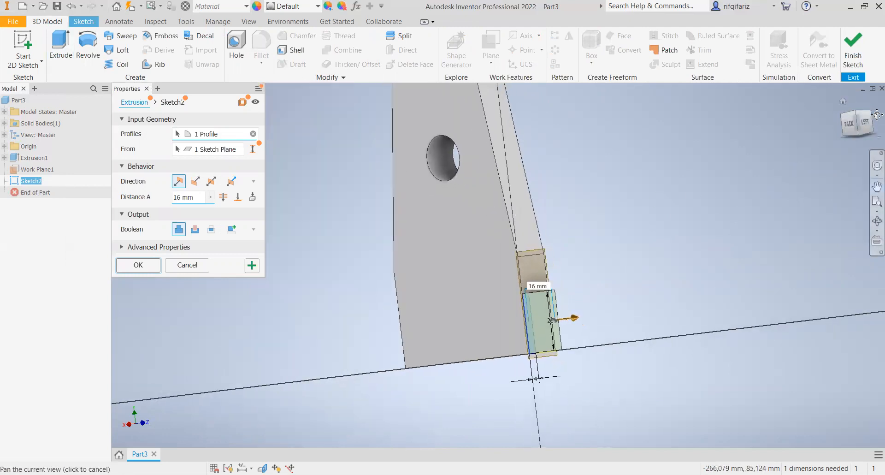
left_click_drag(855, 123, 843, 145)
left_click(877, 186)
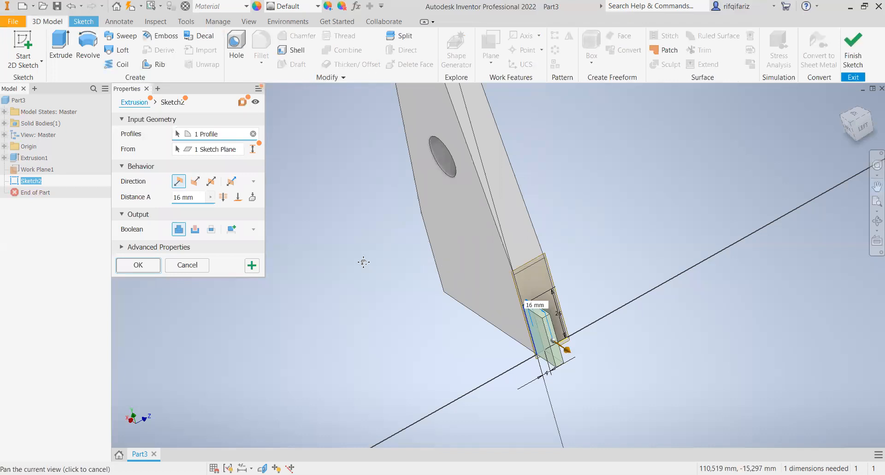
left_click(201, 183)
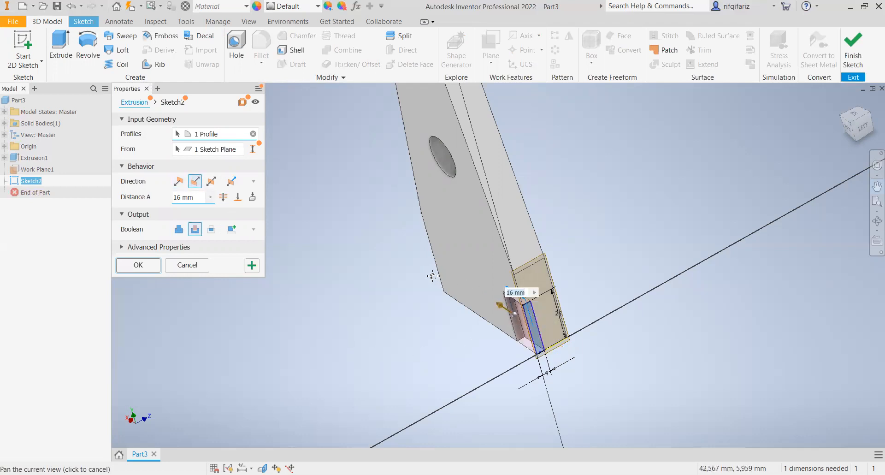
left_click(223, 198)
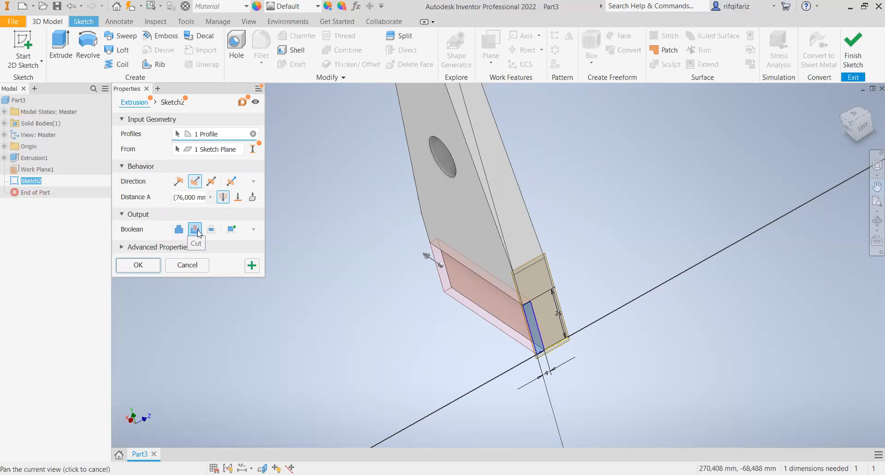
left_click(138, 265)
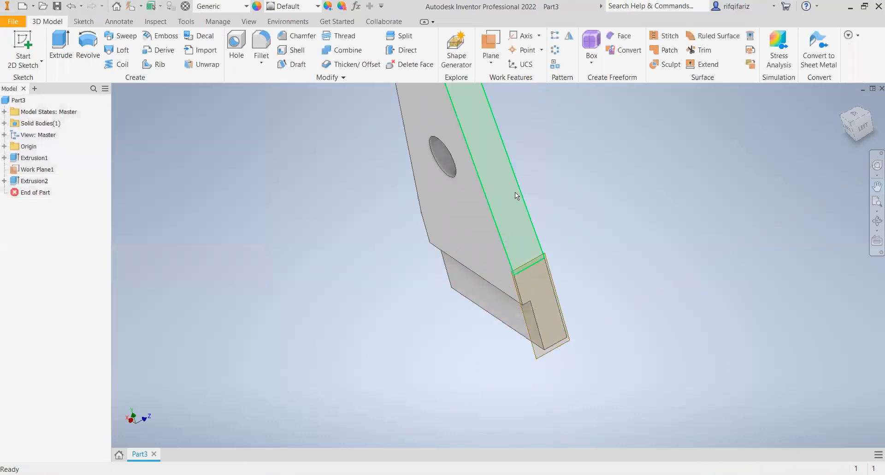
Examine the notch cut along the plate's base, ending with the part viewed from its left side
mouse_move(861, 127)
left_mouse_down()
mouse_move(870, 123)
mouse_move(861, 119)
left_mouse_up()
middle_click_drag(461, 160, 479, 118, "shift")
left_click(863, 119)
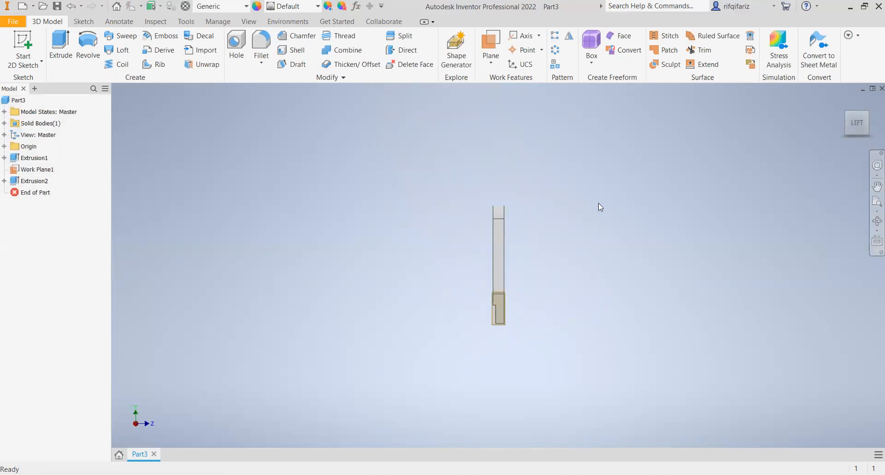
Examine the notched profile at the plate's base from its left side
scroll(598, 203, "down", 5)
scroll(599, 207, "up", 3)
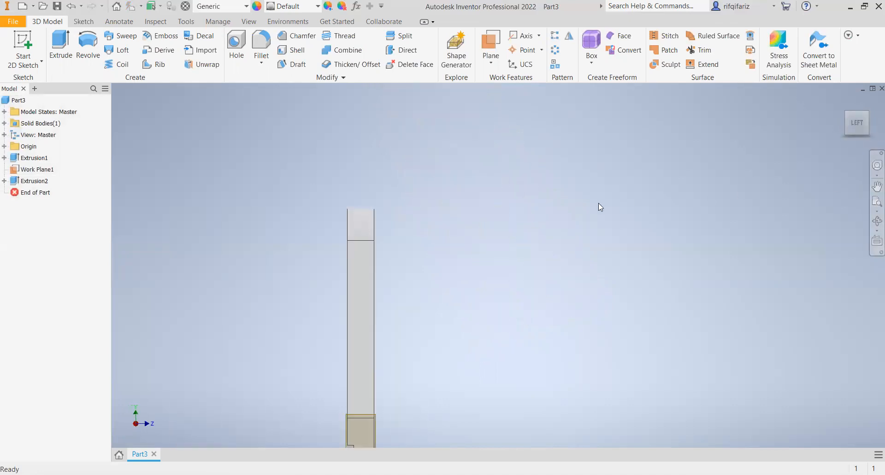
left_click(878, 186)
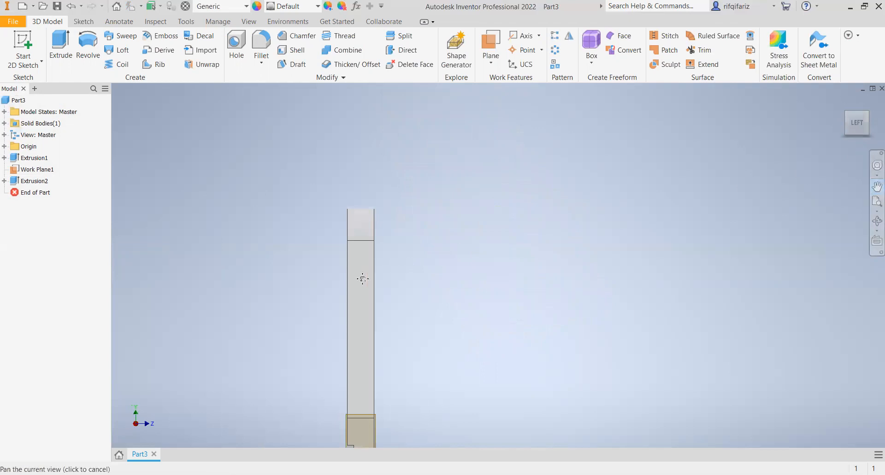
left_click_drag(436, 217, 477, 139)
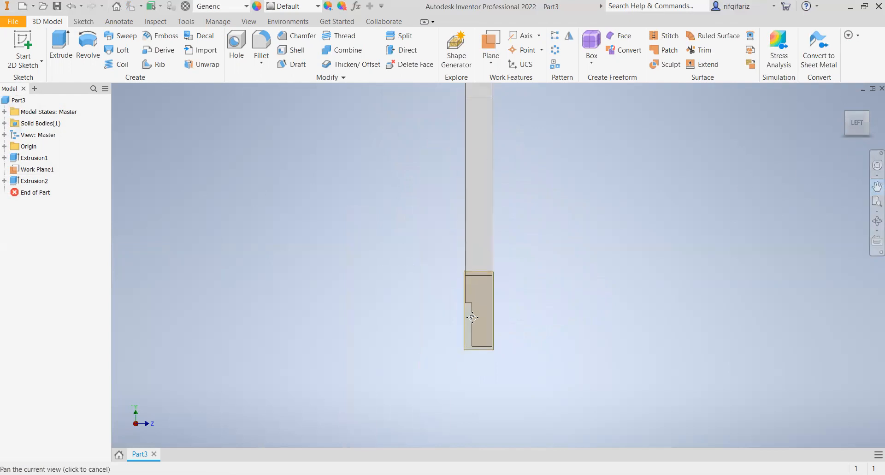
key("Escape")
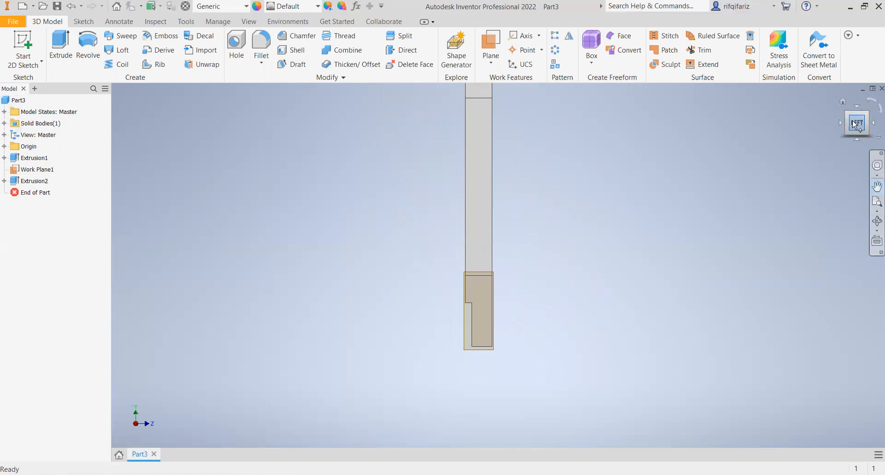
mouse_move(862, 120)
left_mouse_down()
mouse_move(878, 122)
mouse_move(835, 125)
mouse_move(877, 126)
mouse_move(857, 124)
left_mouse_up()
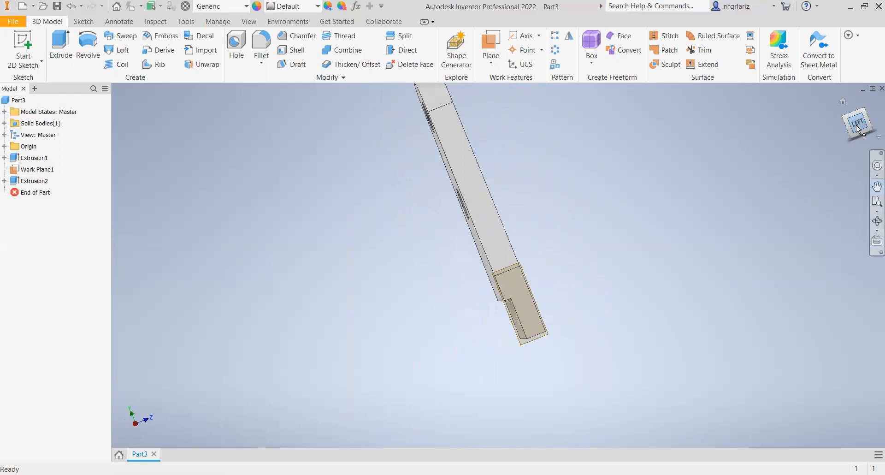
left_click(856, 125)
scroll(535, 200, "down", 2)
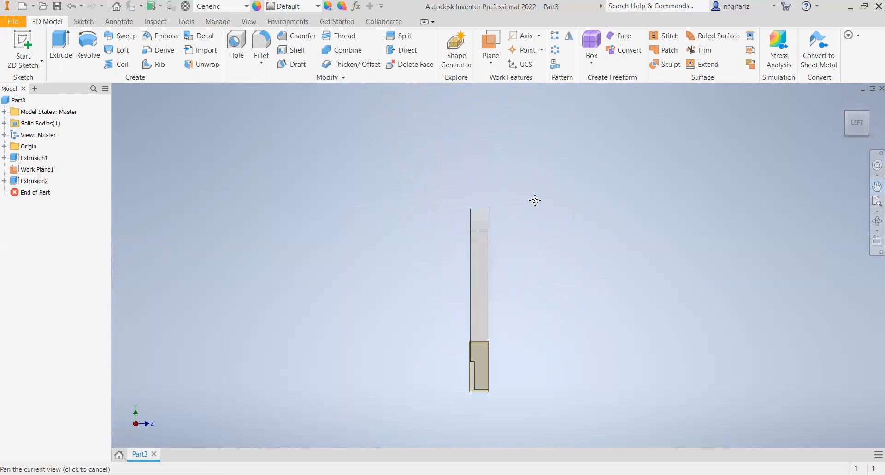
scroll(535, 200, "down", 2)
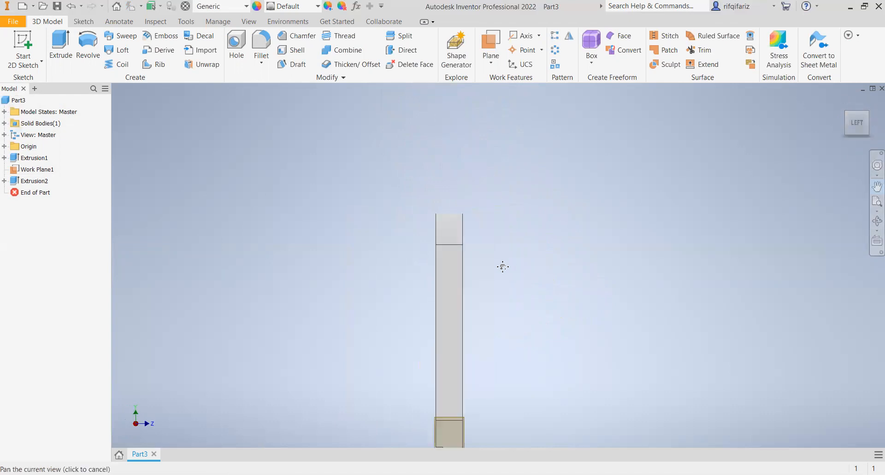
left_click_drag(459, 276, 528, 179)
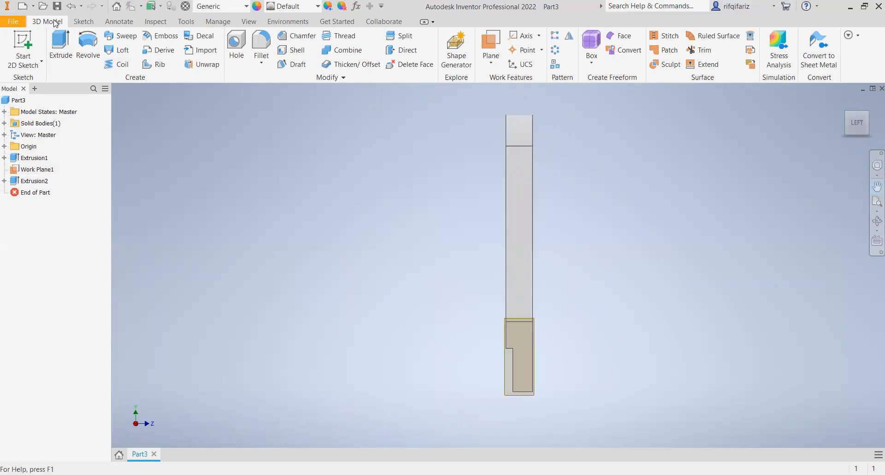
Start a new 2D sketch on the work plane at the plate's notched lower end
left_click(82, 22)
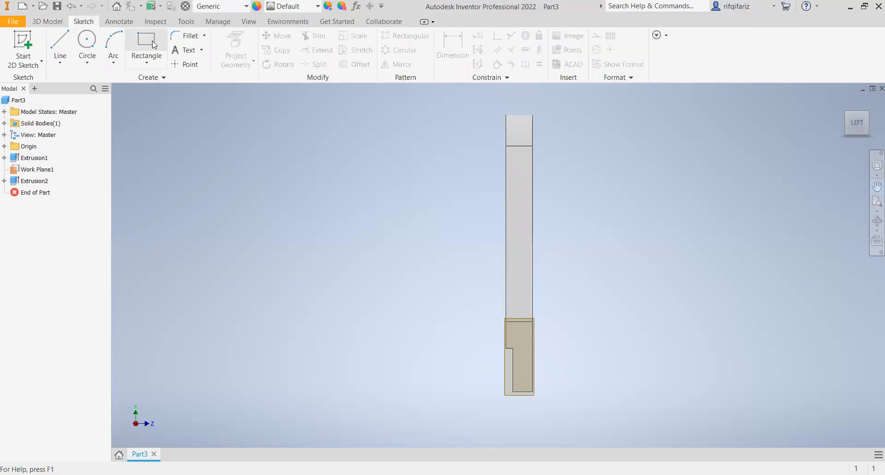
left_click(154, 45)
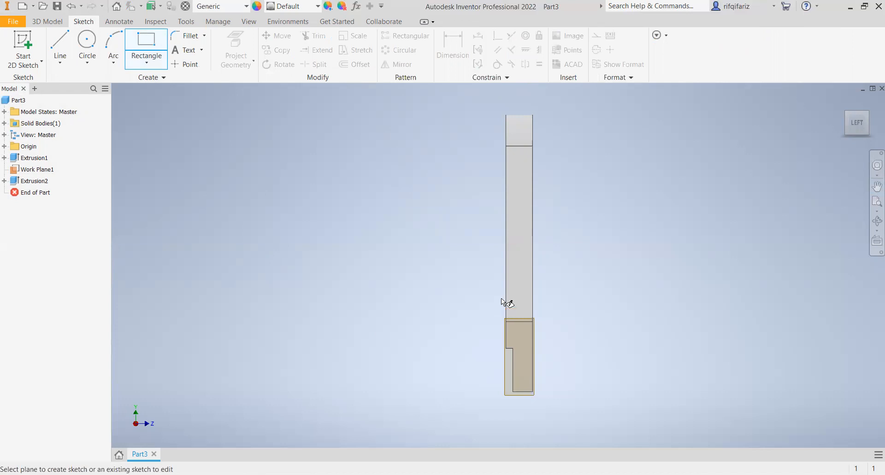
left_click(16, 65)
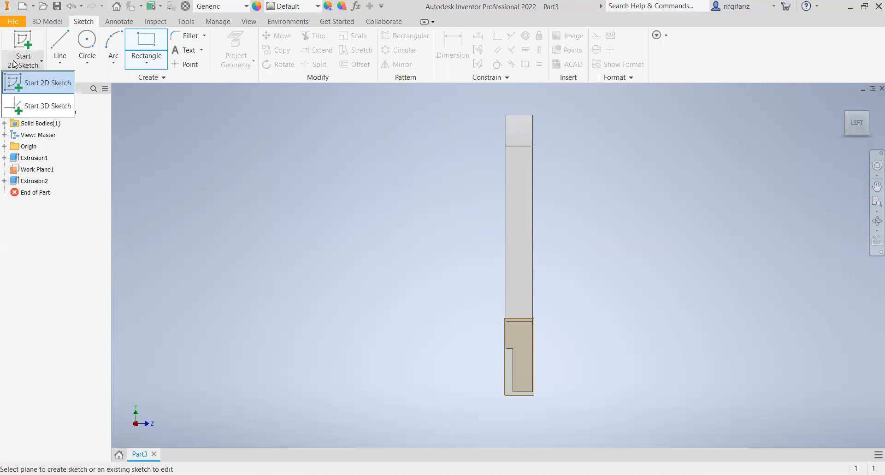
left_click(35, 87)
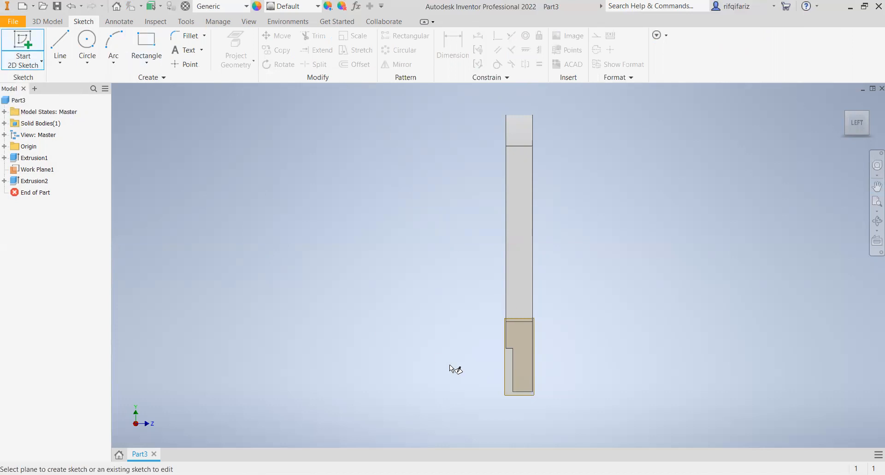
left_click(508, 385)
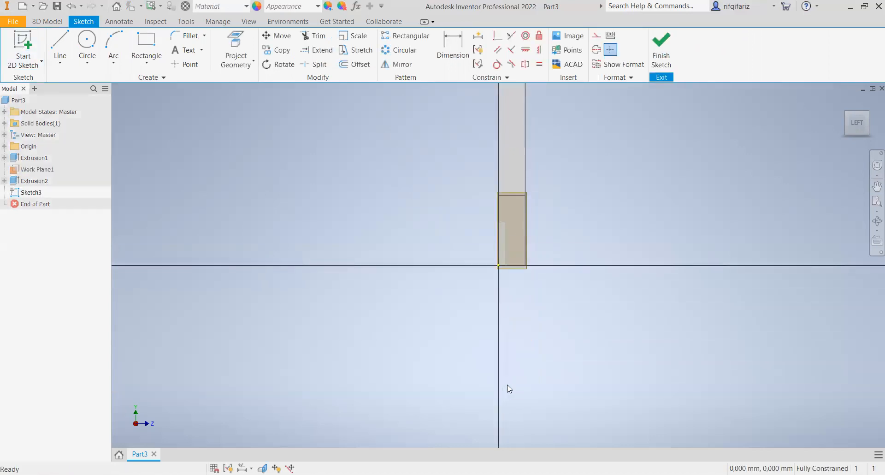
left_click(147, 44)
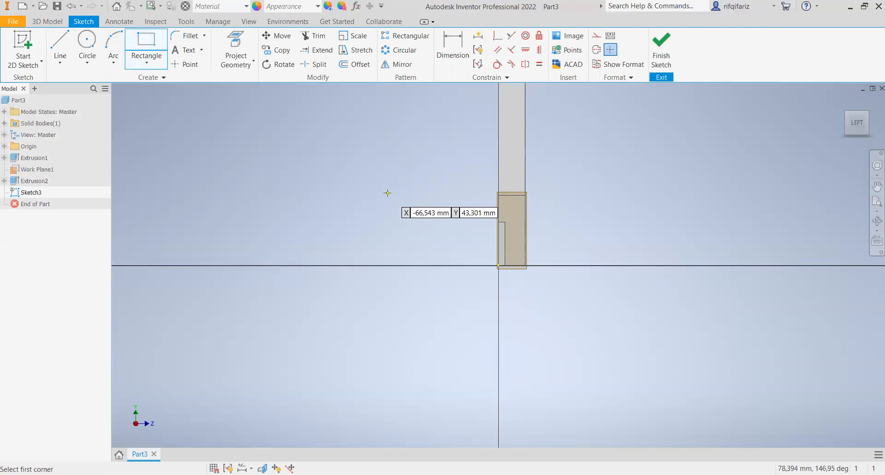
key("Return")
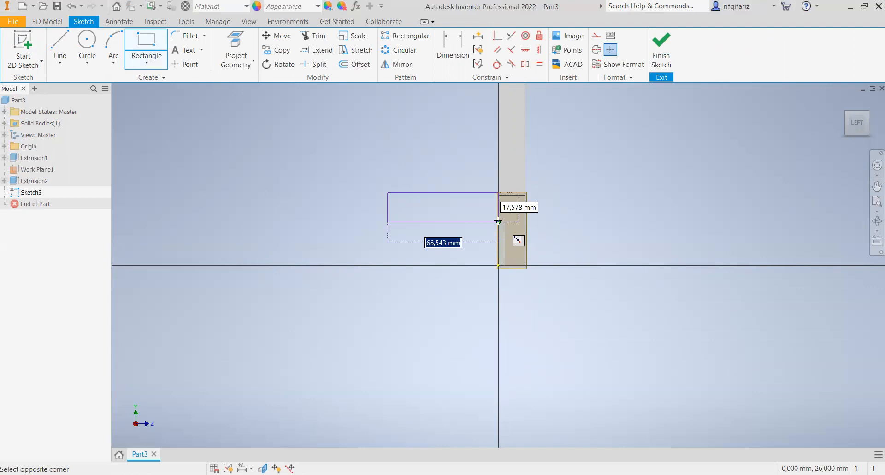
key("Return")
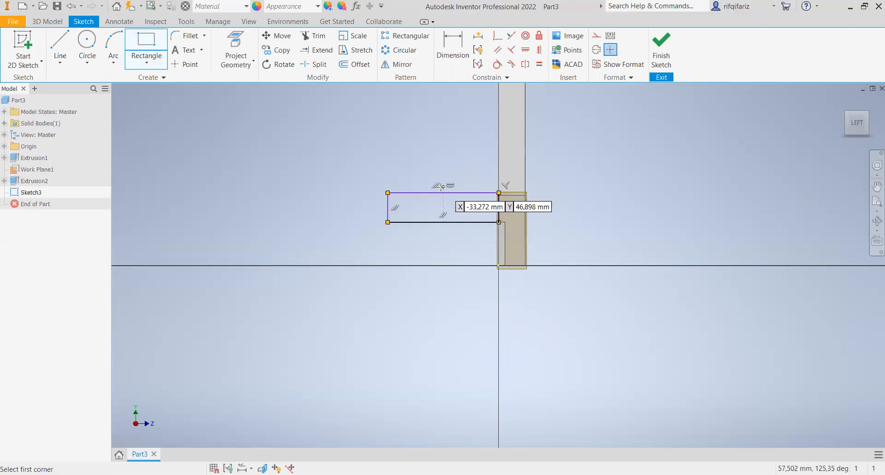
left_click(69, 8)
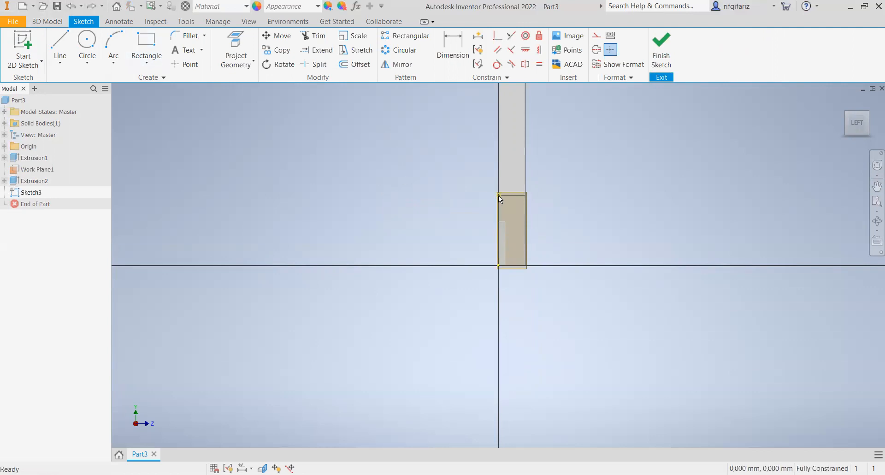
Draw an 84 × 16 mm rectangle extending outward from the upper corner of the plate's straight base section on the notch side
left_click(146, 44)
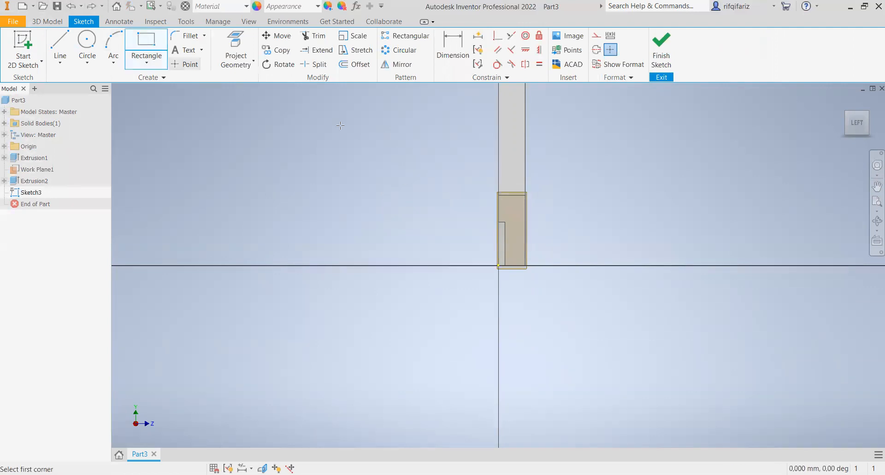
left_click(498, 196)
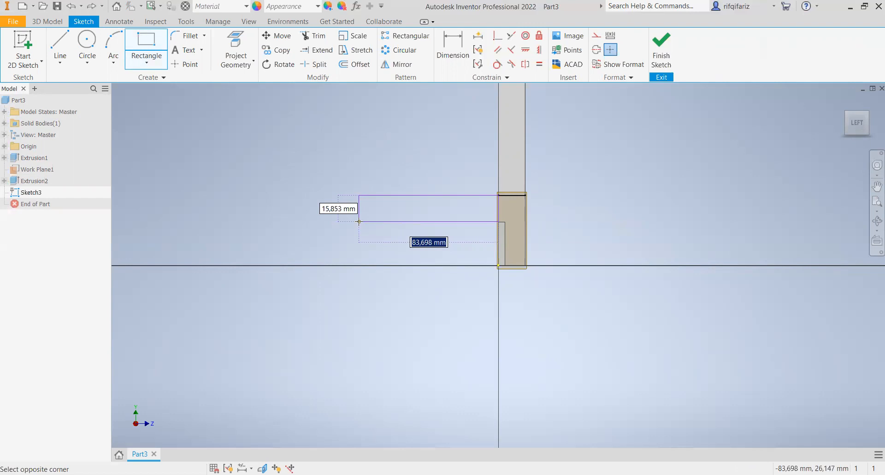
key("alt+Tab")
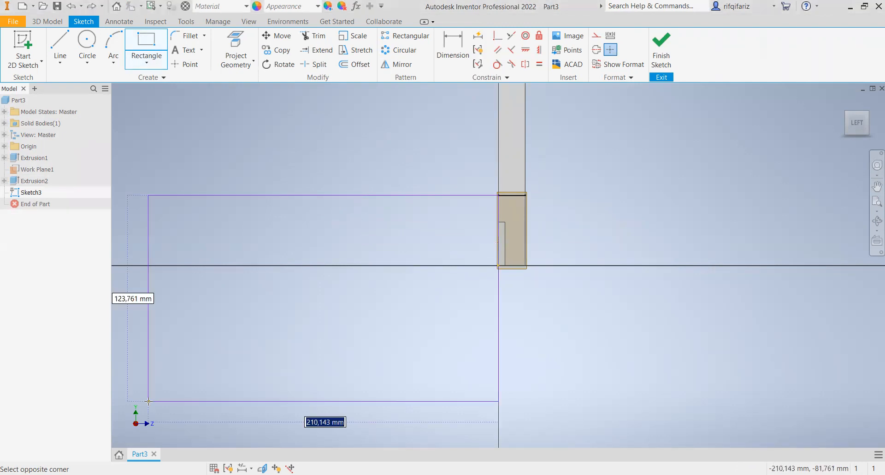
type("84")
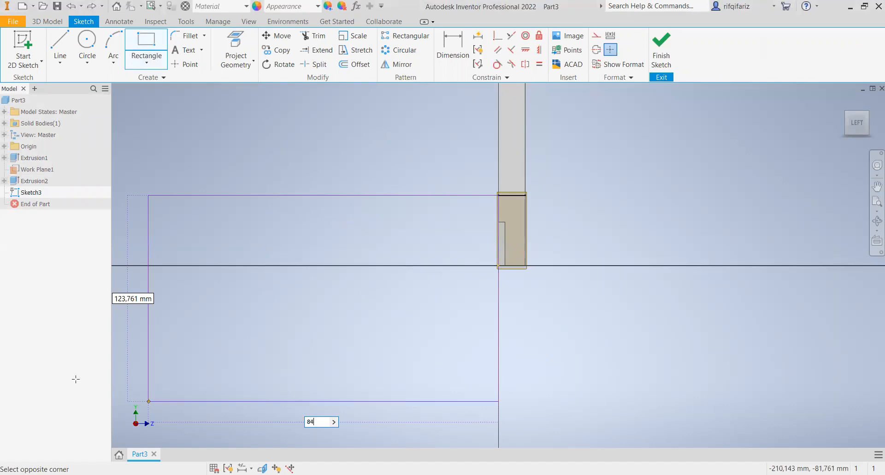
key("Tab")
type("16")
key("Tab")
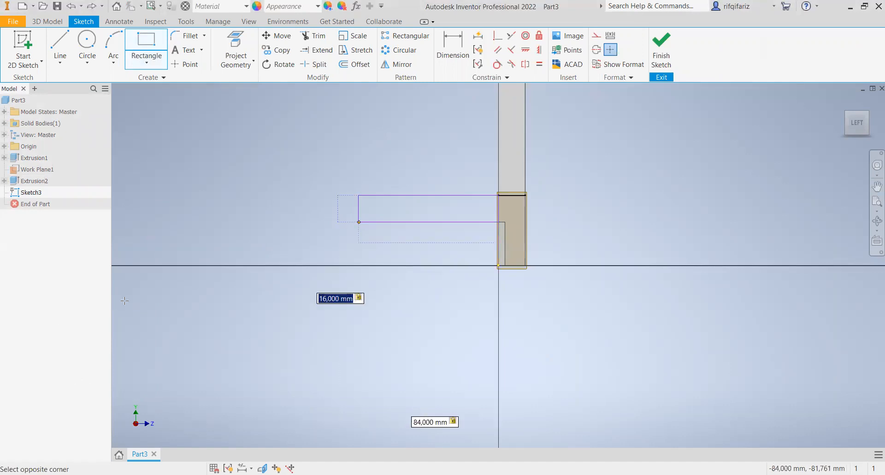
key("Return")
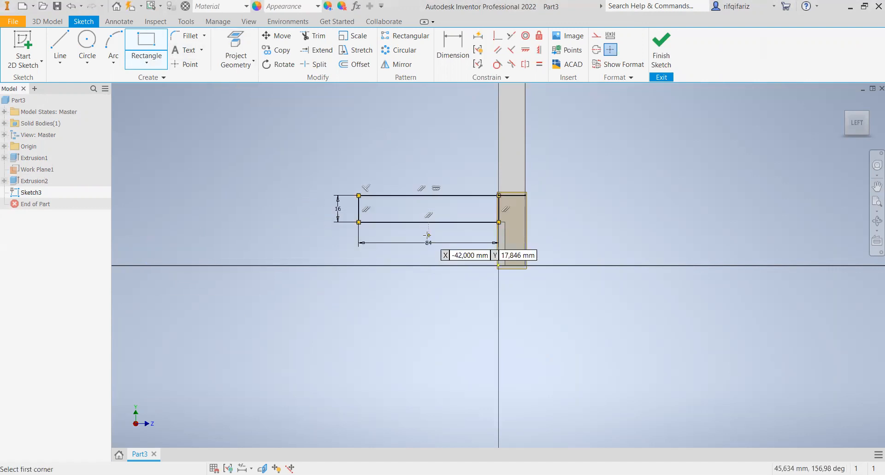
Draw a 12 × 26 mm rectangle from the outer lower corner of the 84 × 16 mm rectangle down to the horizontal axis
left_click(358, 222)
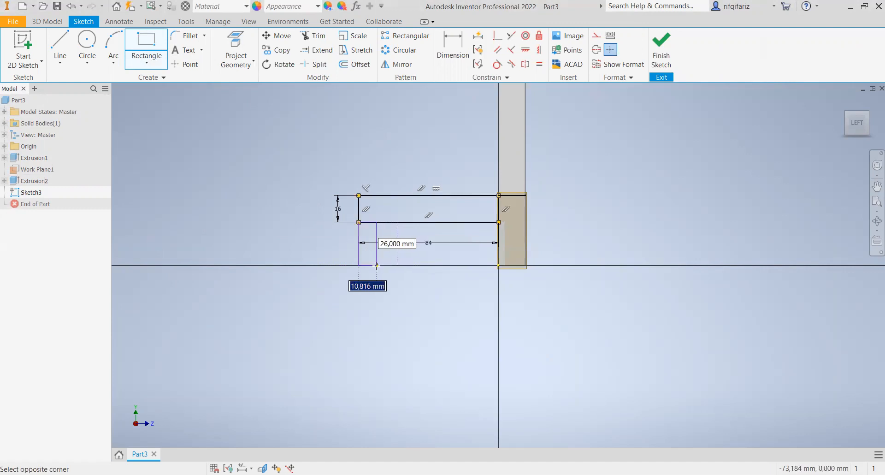
type("12")
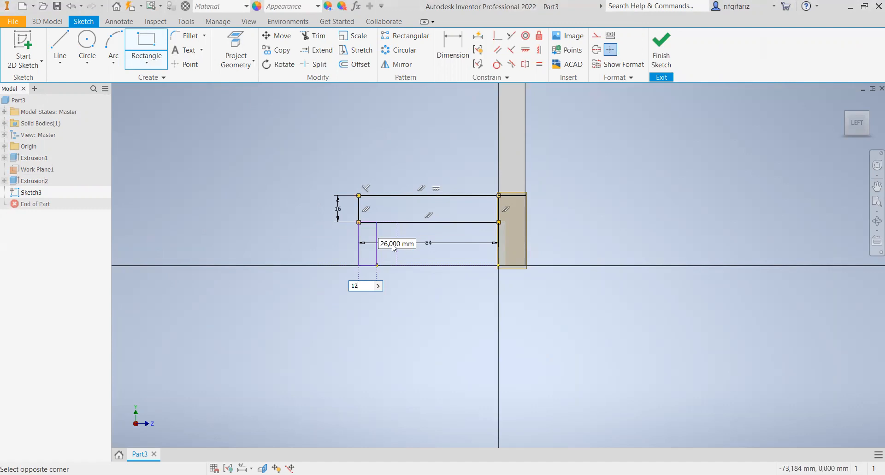
key("Tab")
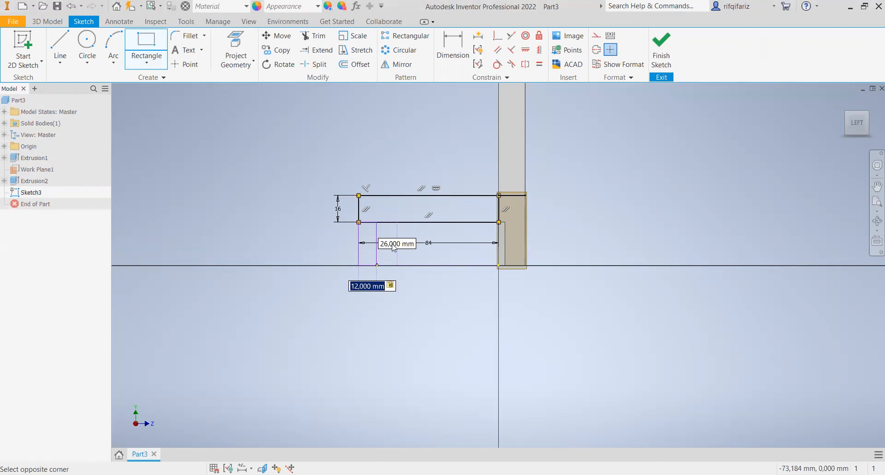
left_click(393, 246)
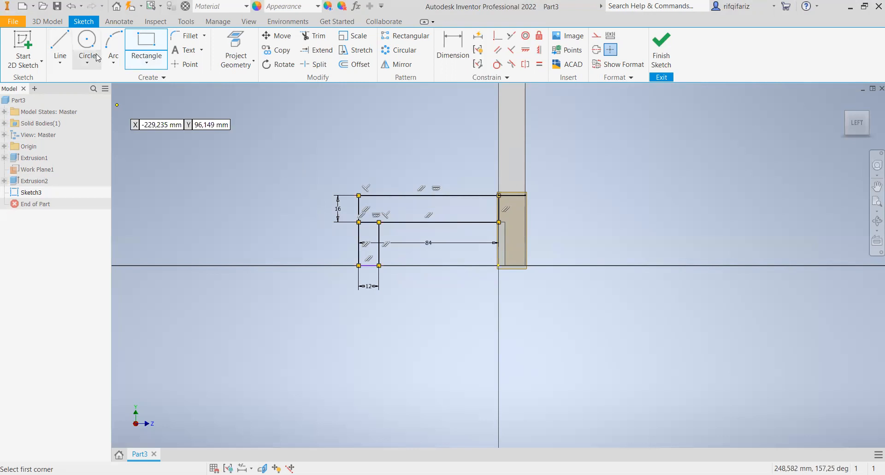
Start an extrusion using both the 84 × 16 mm and 12 × 26 mm rectangles as profiles
left_click(53, 19)
middle_click_drag(463, 150, 470, 274)
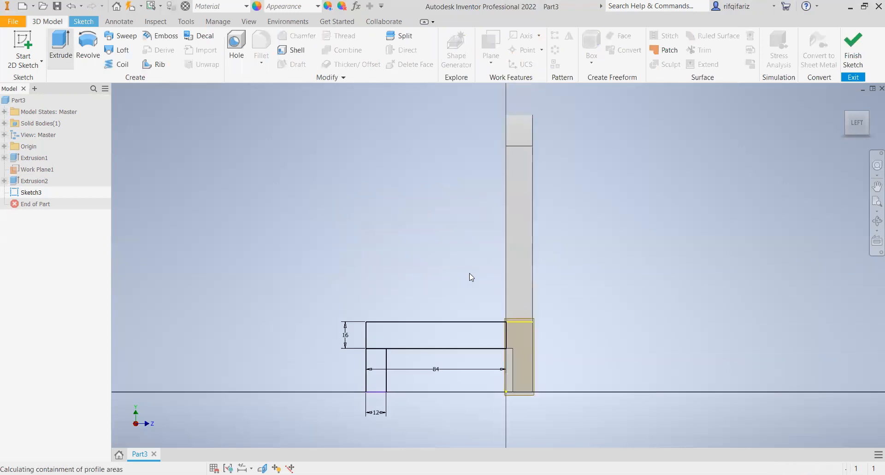
left_click(376, 369)
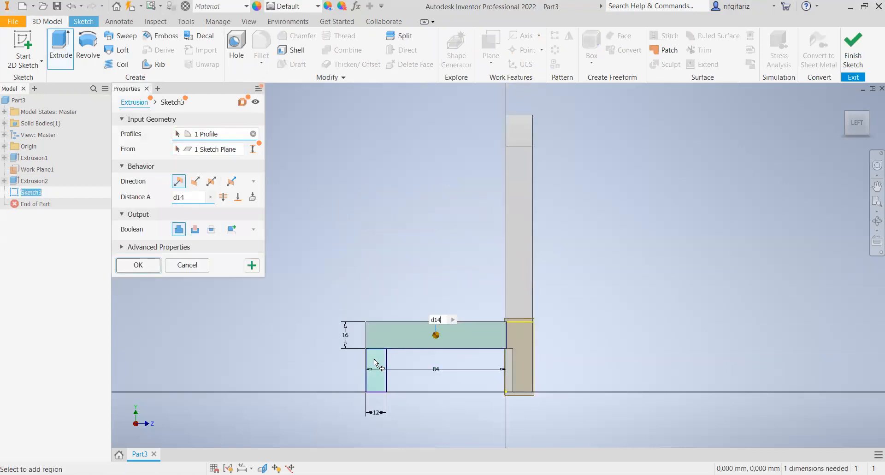
left_click(377, 363)
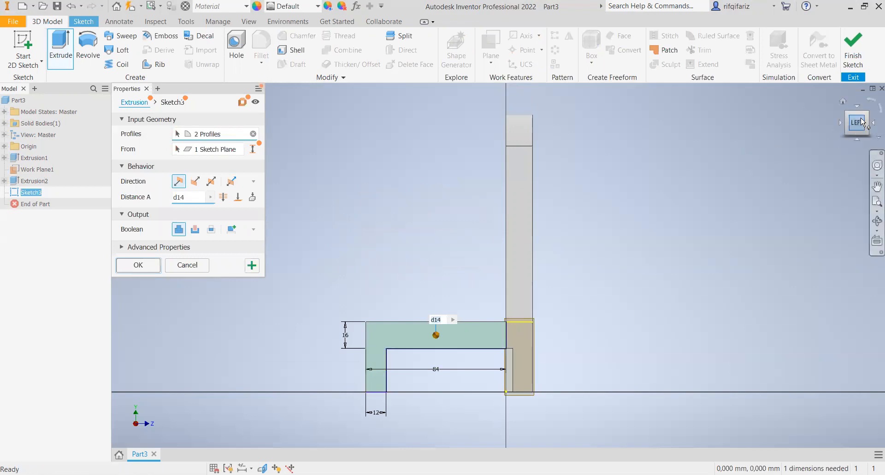
Extrude the two foot profiles in the flipped direction up to the corner point at the plate's opposite lower side, joining them to the plate
left_click(851, 129)
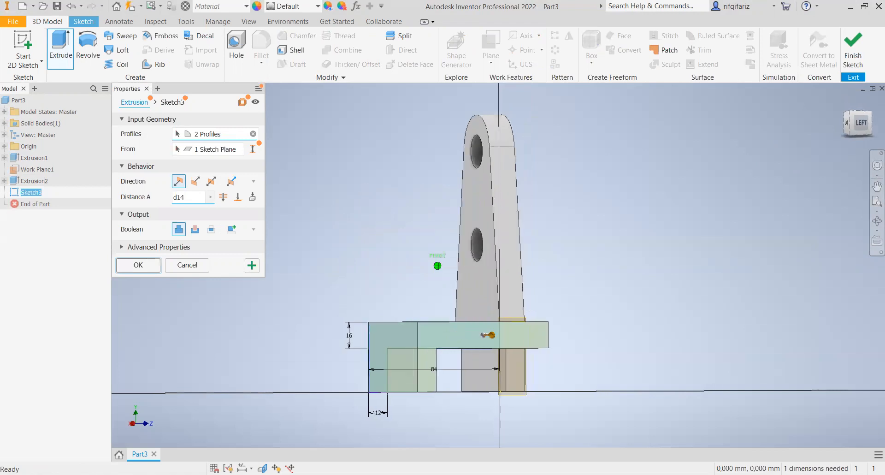
left_click_drag(851, 127, 851, 129)
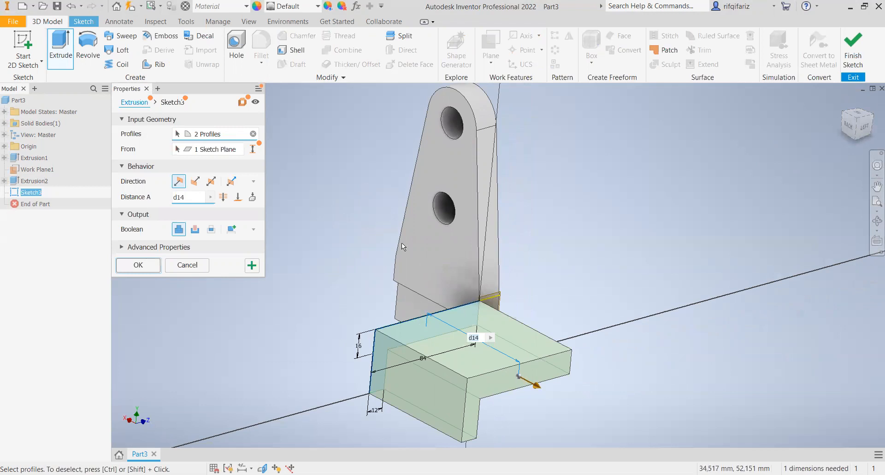
left_click(196, 181)
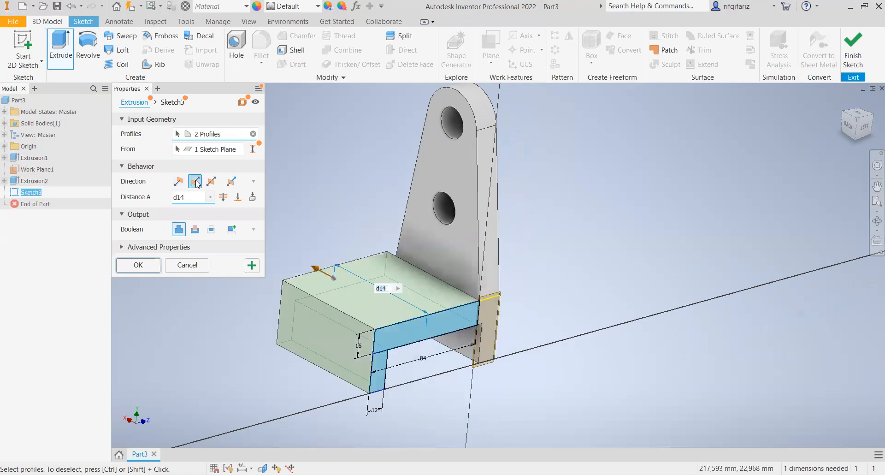
left_click(238, 198)
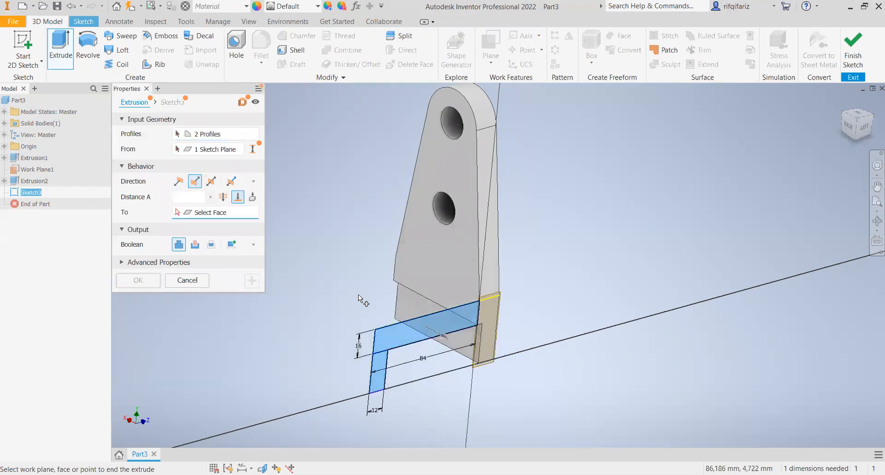
left_click(395, 280)
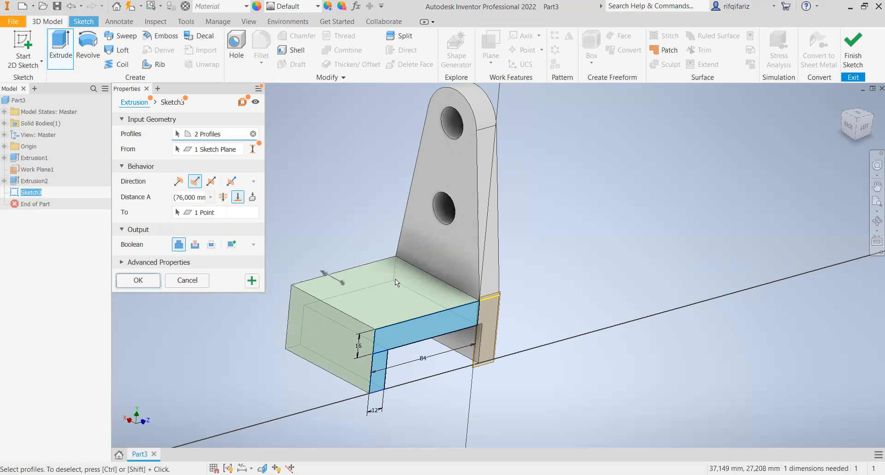
left_click(138, 281)
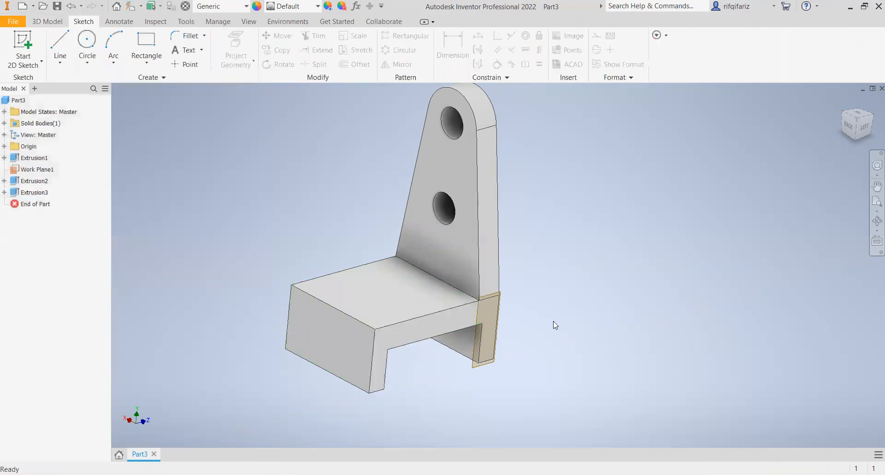
Hide the work plane at the plate's notched lower end
left_click_drag(314, 279, 285, 264)
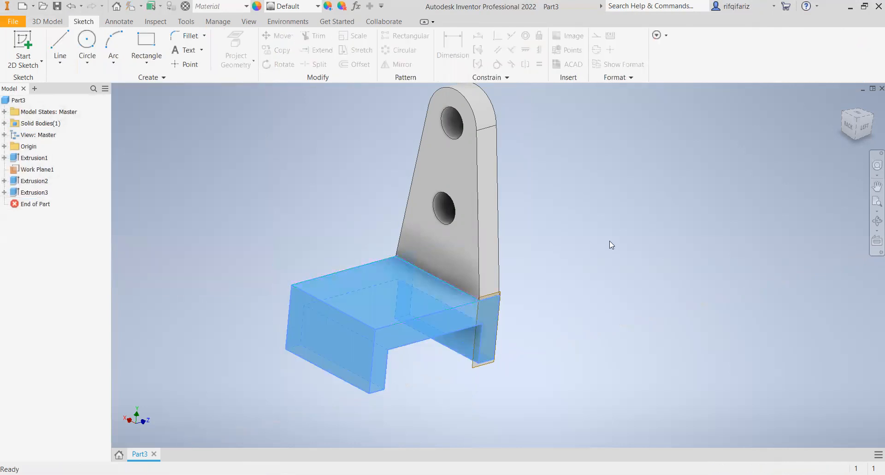
left_click(574, 243)
mouse_move(860, 126)
left_mouse_down()
mouse_move(820, 115)
mouse_move(812, 120)
mouse_move(835, 132)
mouse_move(834, 96)
mouse_move(810, 119)
mouse_move(856, 131)
left_mouse_up()
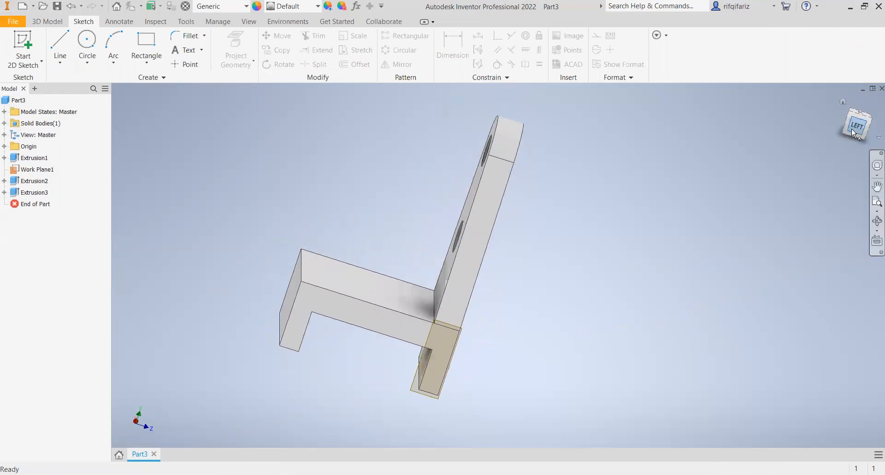
left_click(852, 130)
scroll(533, 223, "up", 5)
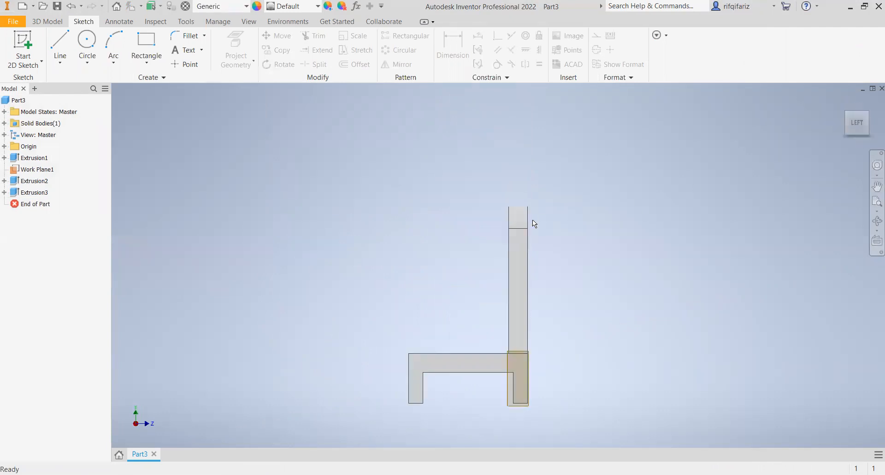
left_click(876, 186)
left_click_drag(491, 303, 522, 122)
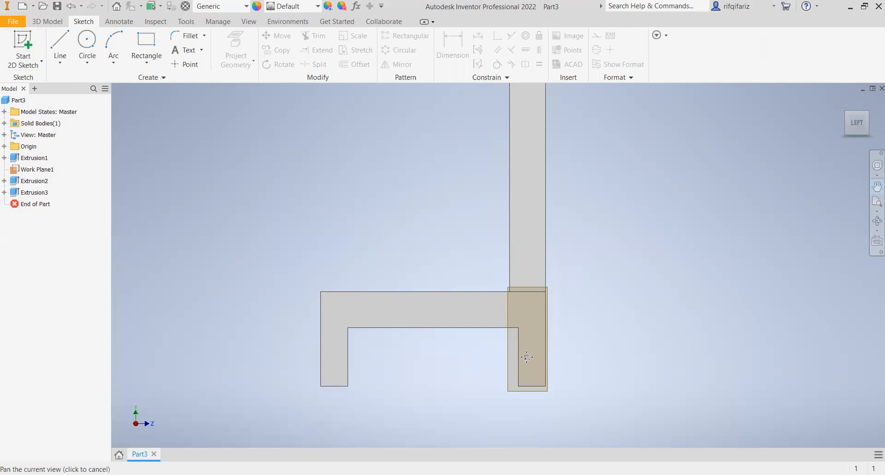
key("Escape")
right_click(510, 353)
left_click(510, 353)
right_click(511, 353)
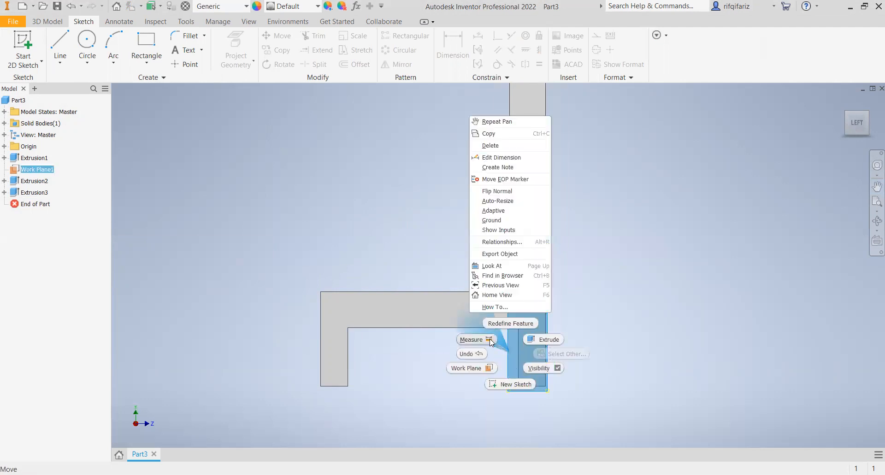
left_click(545, 368)
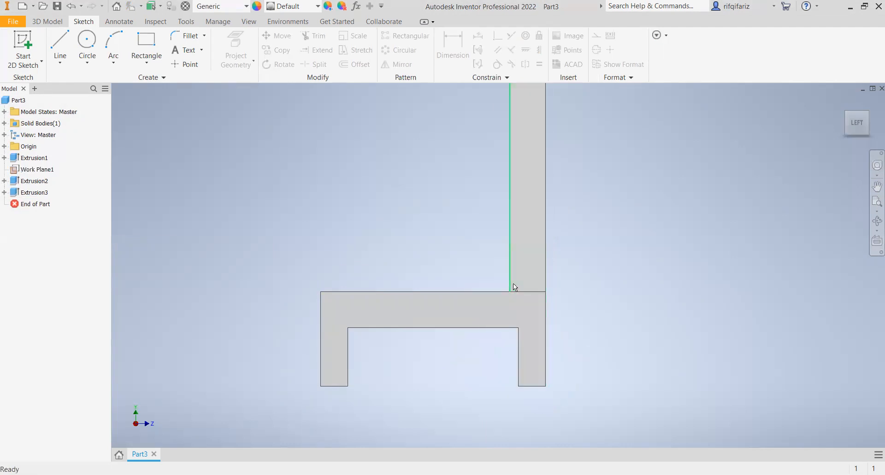
Fillet the inner edge between plate and foot and the foot's outer upper edge with a 12 mm radius
mouse_move(514, 283)
mouse_move(860, 117)
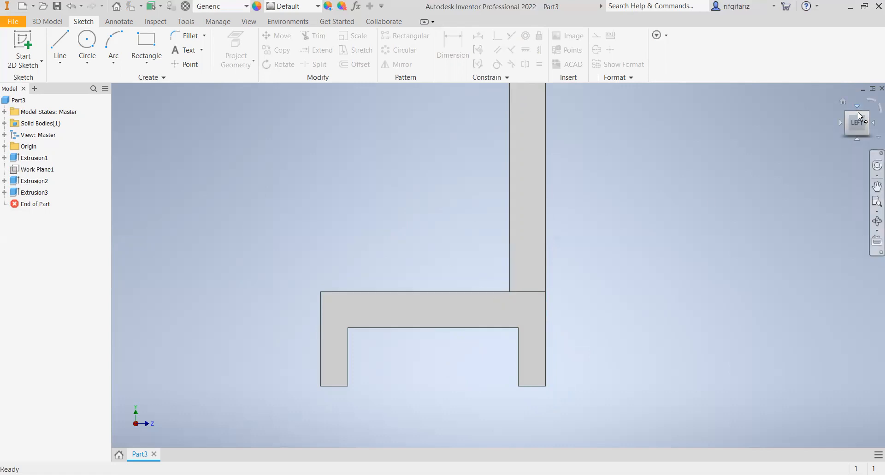
left_click_drag(864, 121, 874, 131)
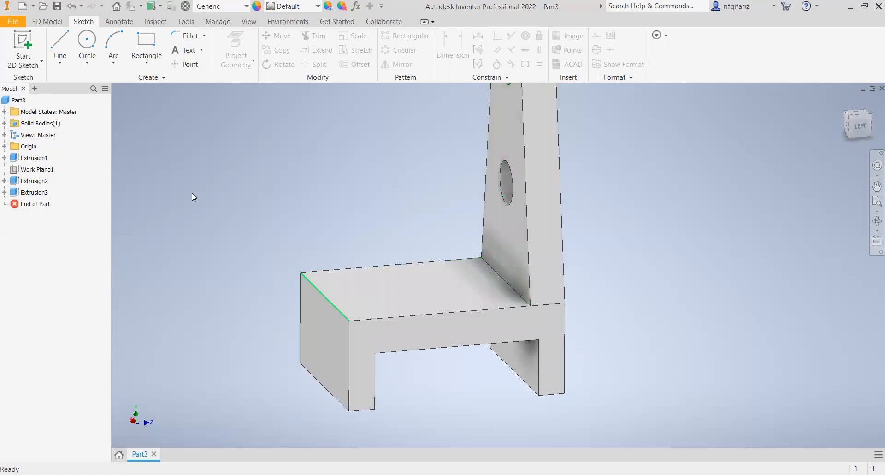
left_click(46, 21)
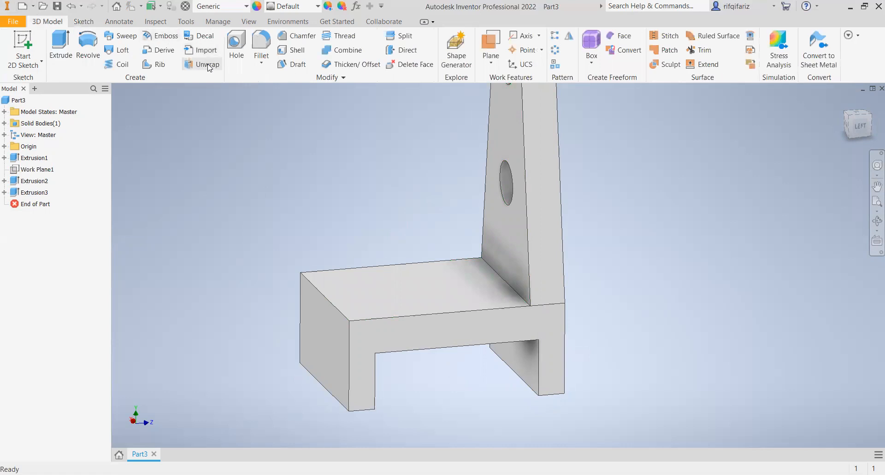
left_click(262, 46)
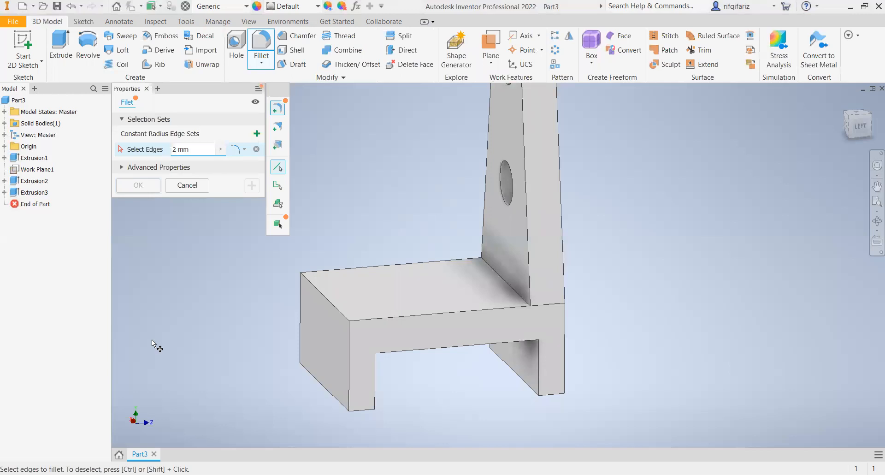
type("12")
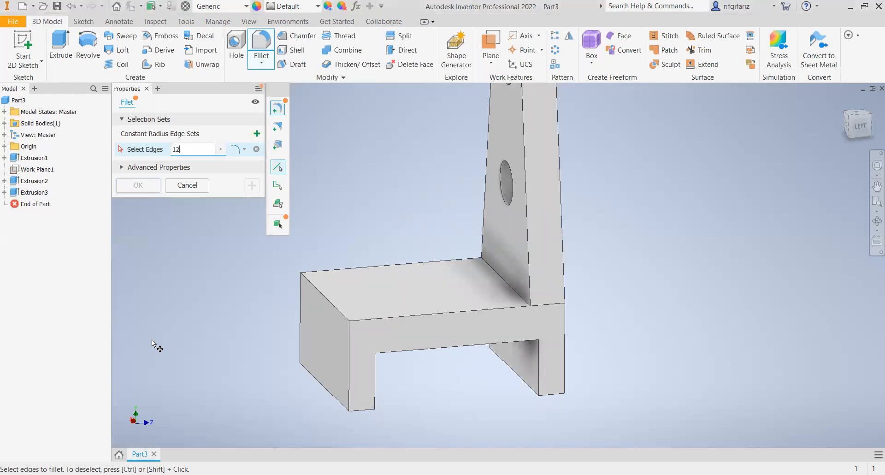
left_click(502, 276)
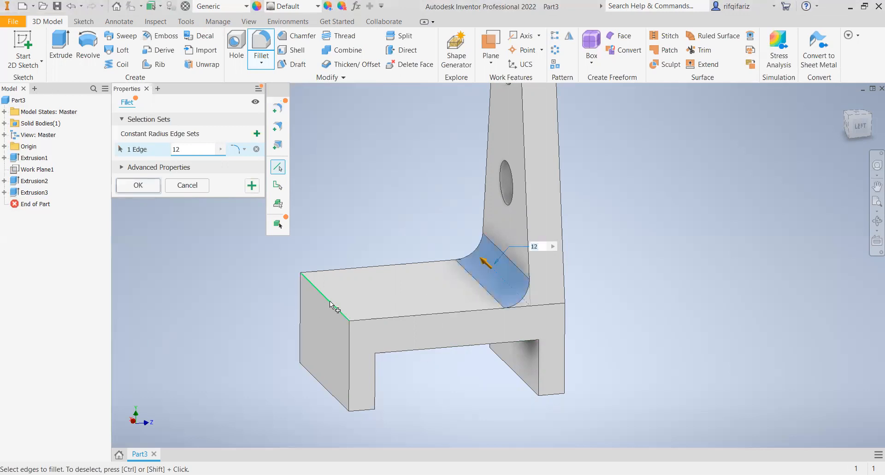
left_click(330, 305)
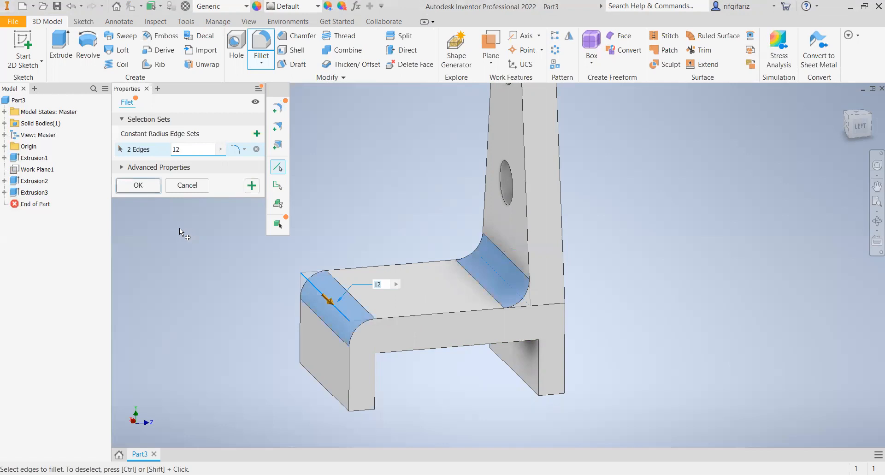
left_click(149, 186)
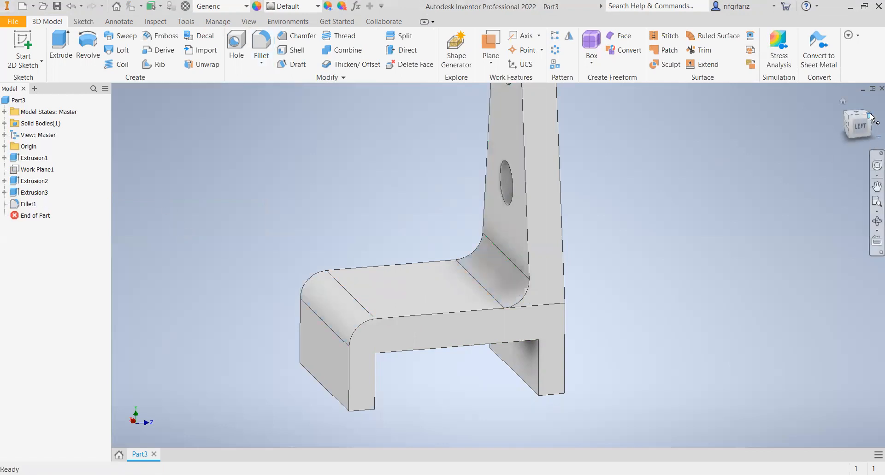
Examine the filleted part from the left, top, right, front and angled views, checking the foot, fillets and plate
left_click(867, 128)
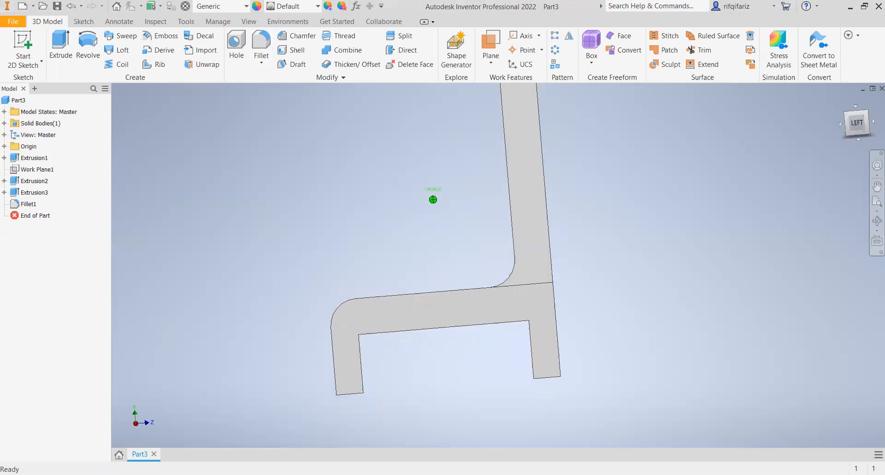
middle_click_drag(433, 199, 503, 198, "shift")
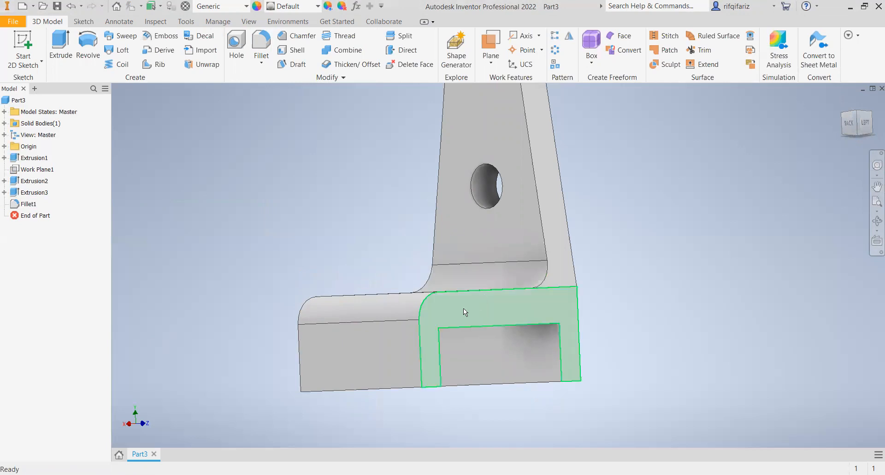
scroll(464, 308, "up", 5)
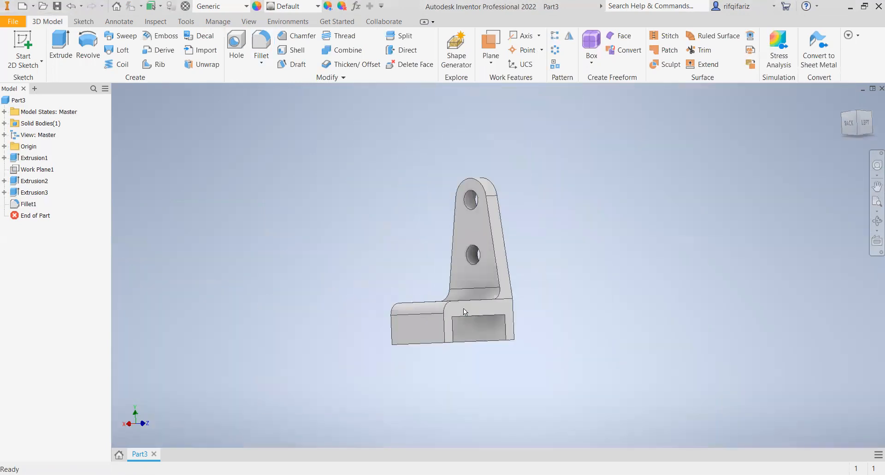
mouse_move(853, 123)
left_mouse_down()
mouse_move(863, 123)
mouse_move(849, 134)
left_mouse_up()
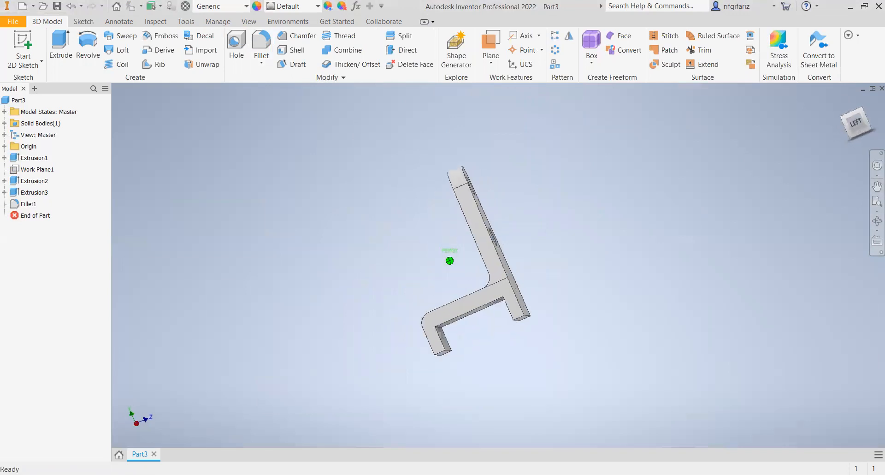
mouse_move(449, 260)
middle_mouse_down("shift")
mouse_move(406, 253)
mouse_move(397, 293)
mouse_move(433, 261)
mouse_move(378, 263)
mouse_move(445, 288)
mouse_move(450, 261)
mouse_move(422, 296)
mouse_move(438, 233)
mouse_move(452, 297)
middle_mouse_up("shift")
left_click(859, 121)
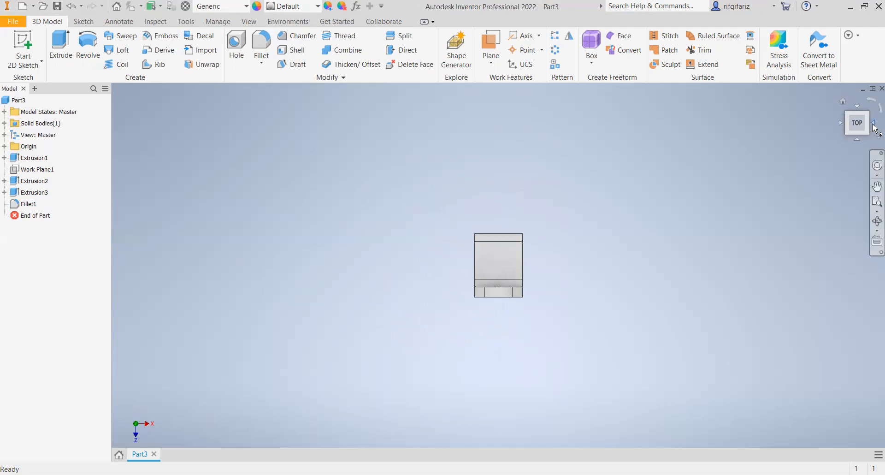
left_click(873, 129)
left_click(875, 128)
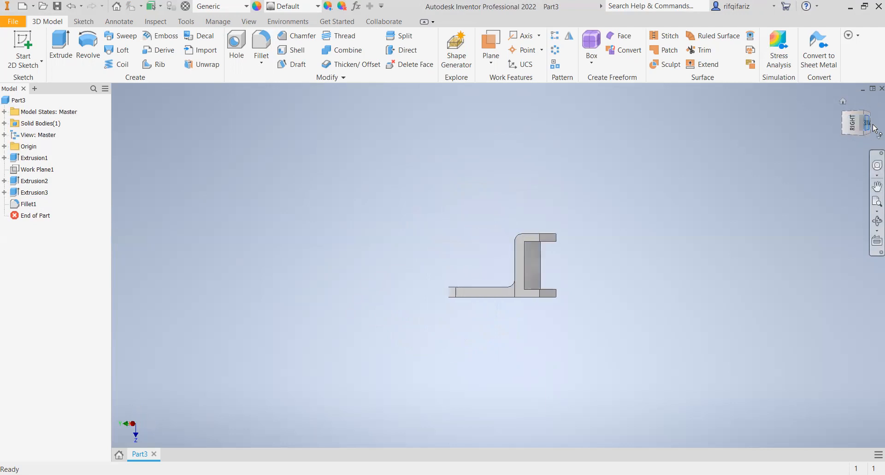
left_click(875, 128)
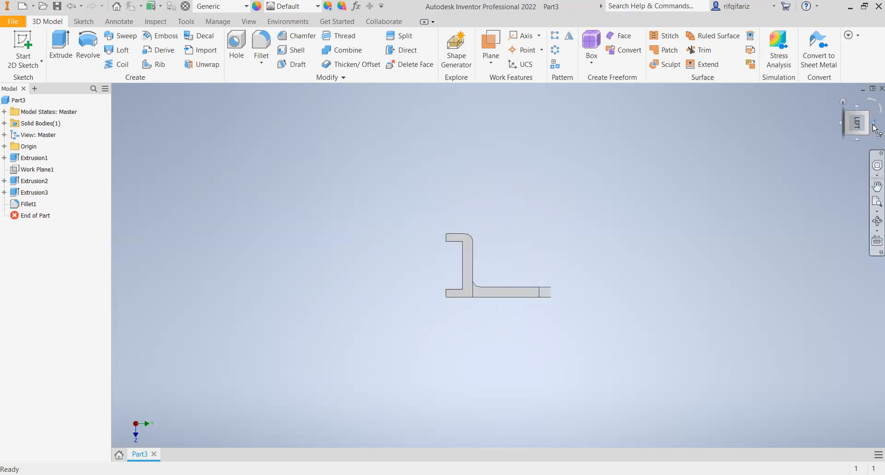
left_click(875, 129)
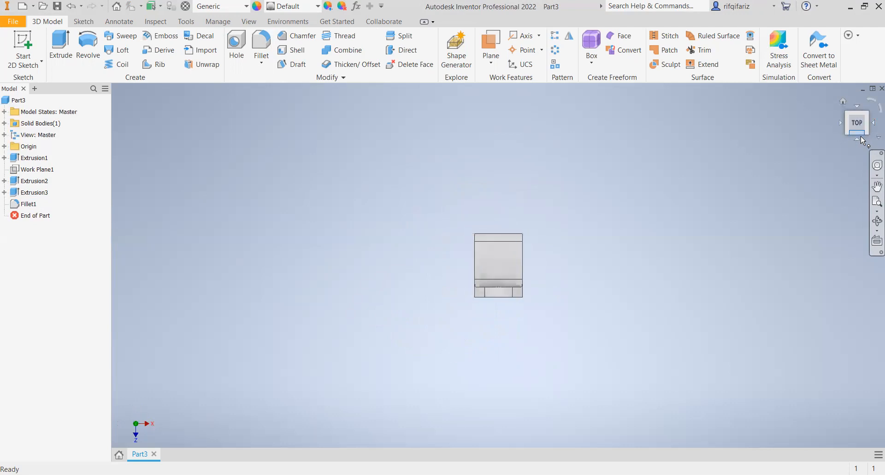
left_click(862, 138)
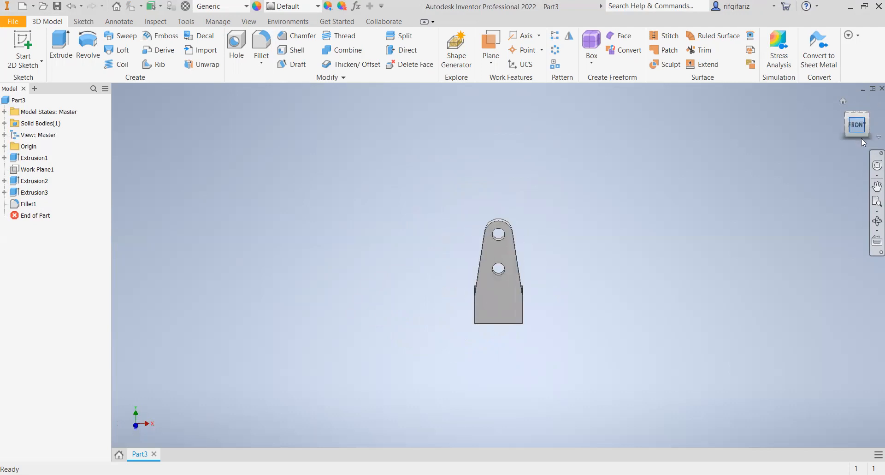
left_click(843, 123)
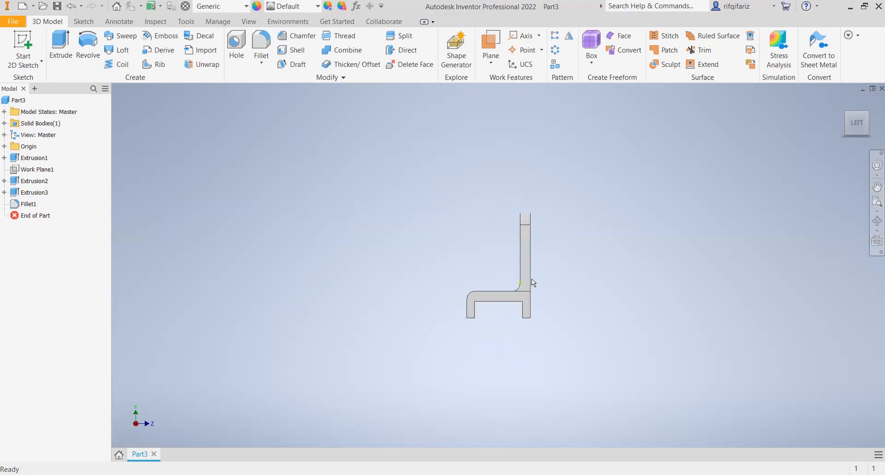
left_click_drag(846, 125, 845, 120)
left_click(853, 125)
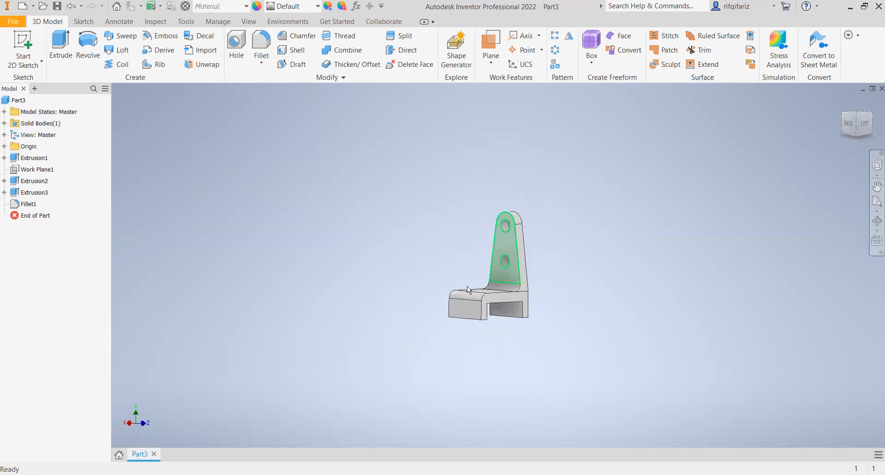
scroll(467, 286, "up", 3)
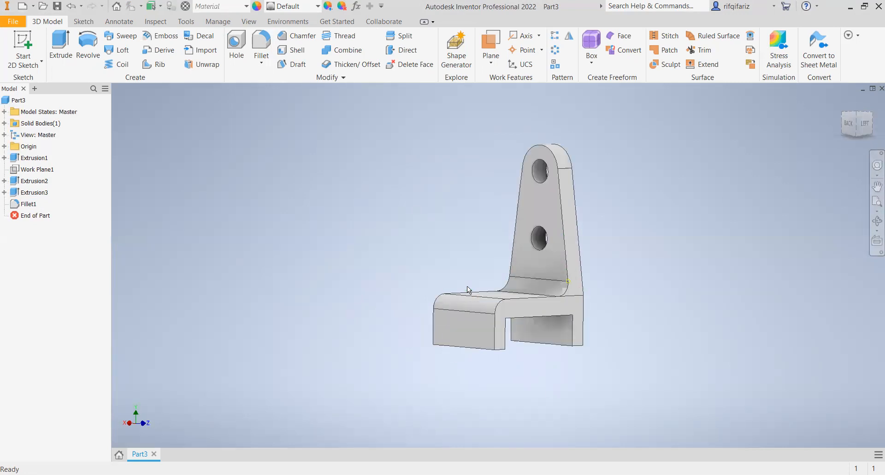
scroll(467, 286, "up", 3)
scroll(467, 285, "down", 3)
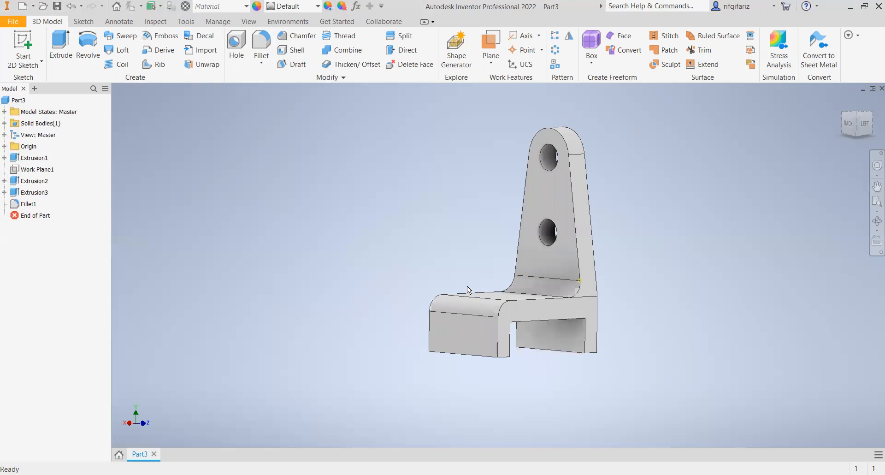
mouse_move(482, 300)
mouse_move(560, 297)
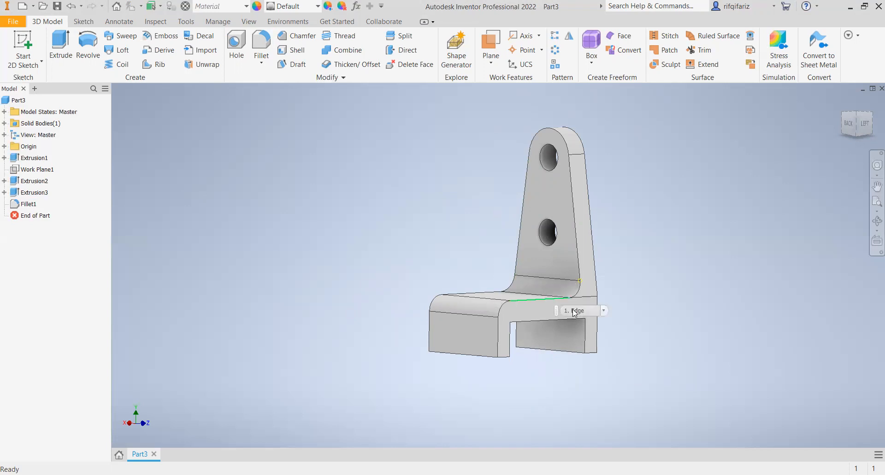